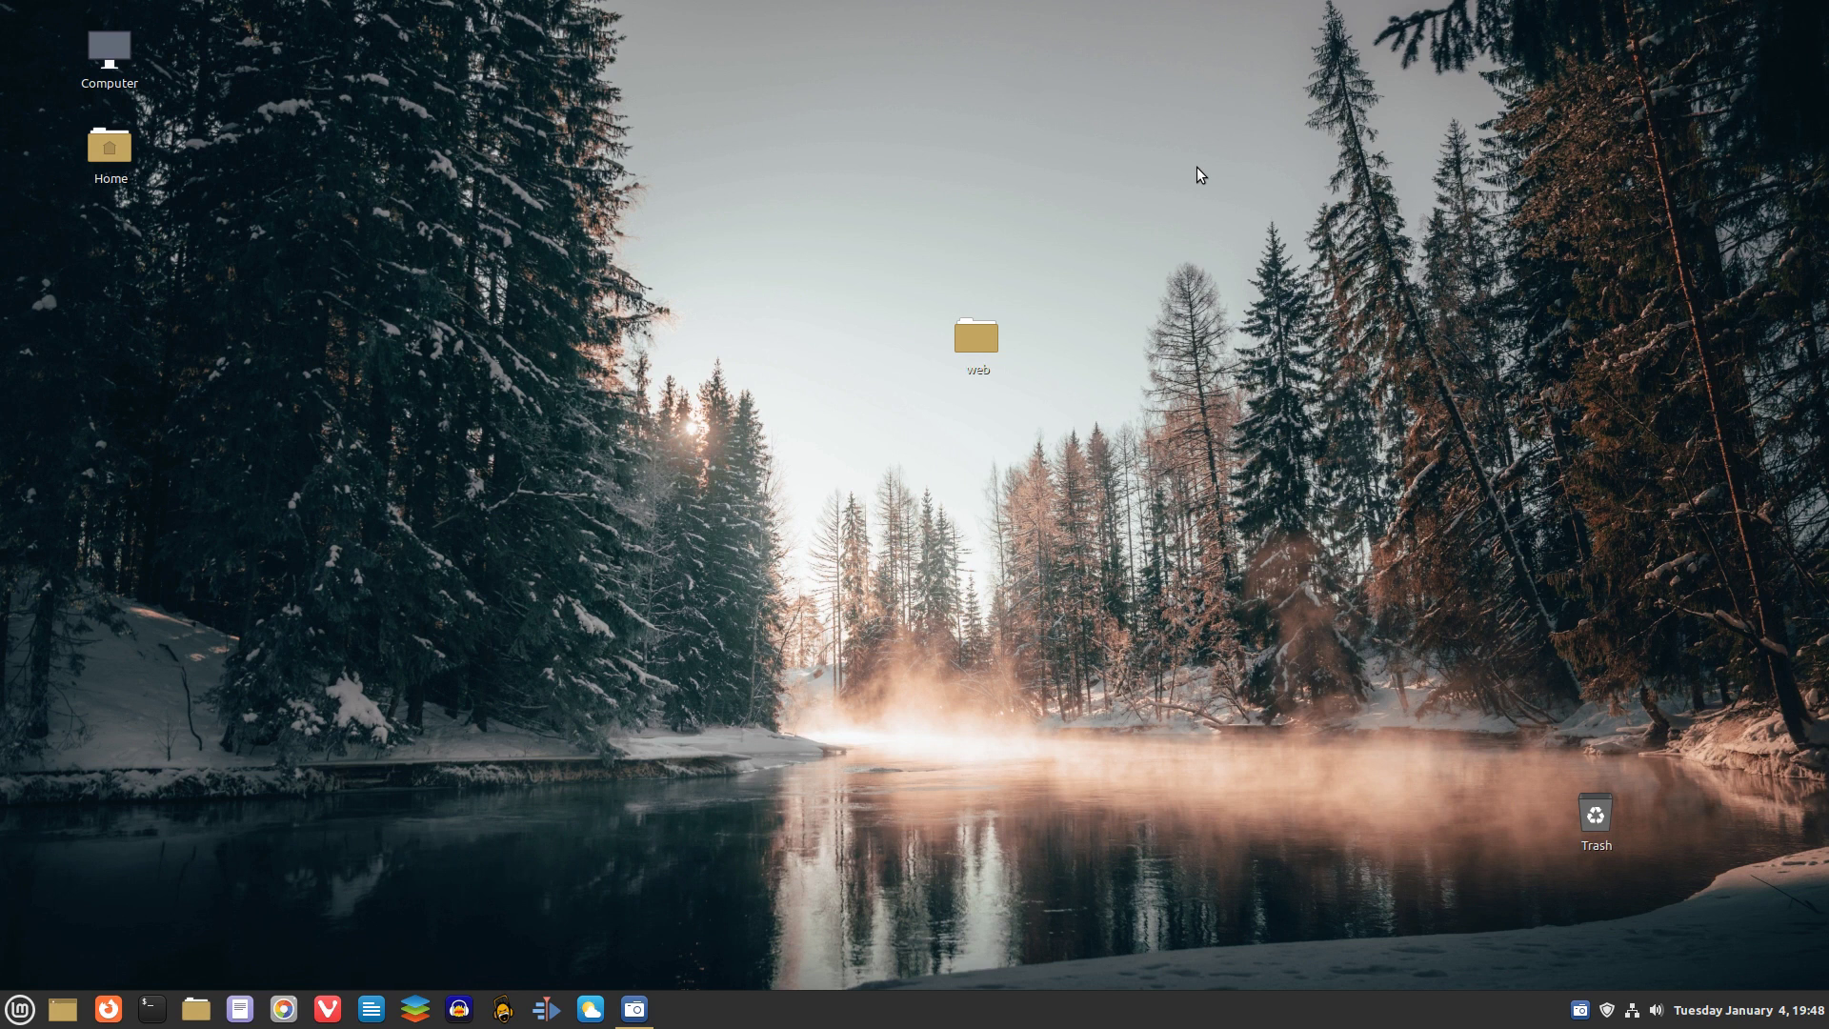
# Launch the Themes settings by searching 'themes' from the application menu.
pyautogui.press('super')
pyautogui.write('themes')
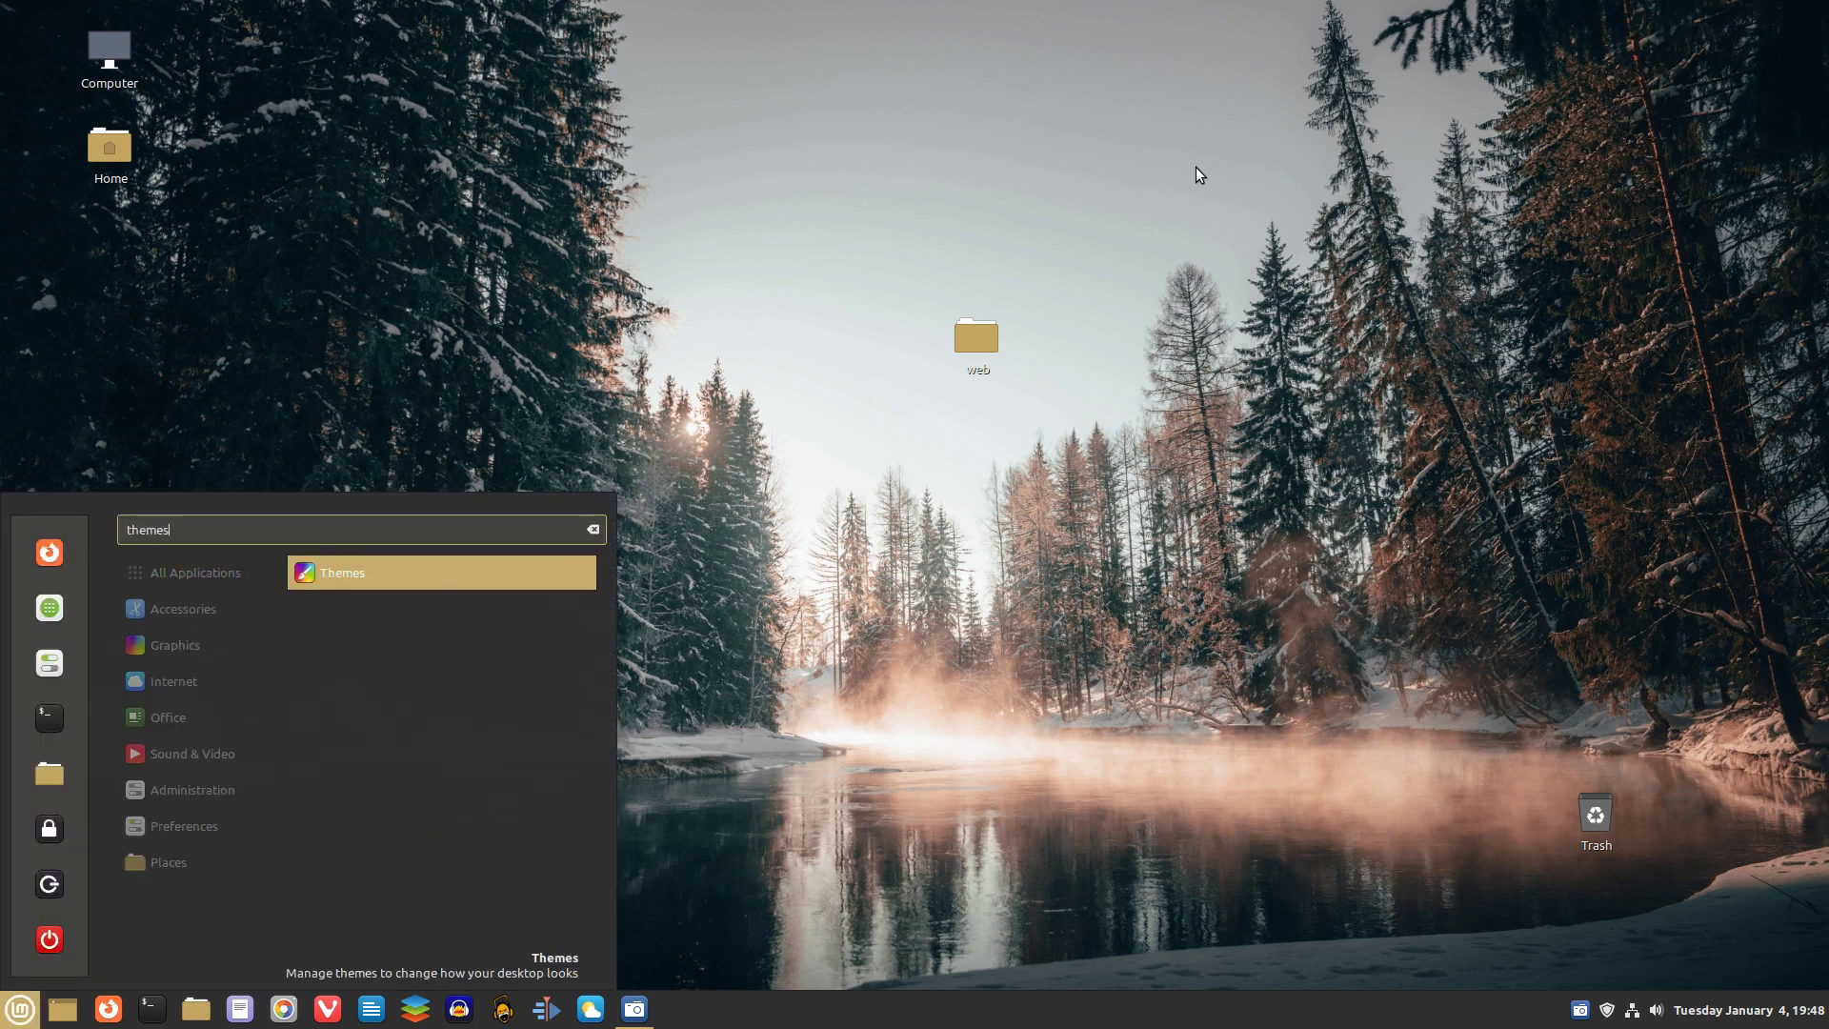
pyautogui.press('Return')
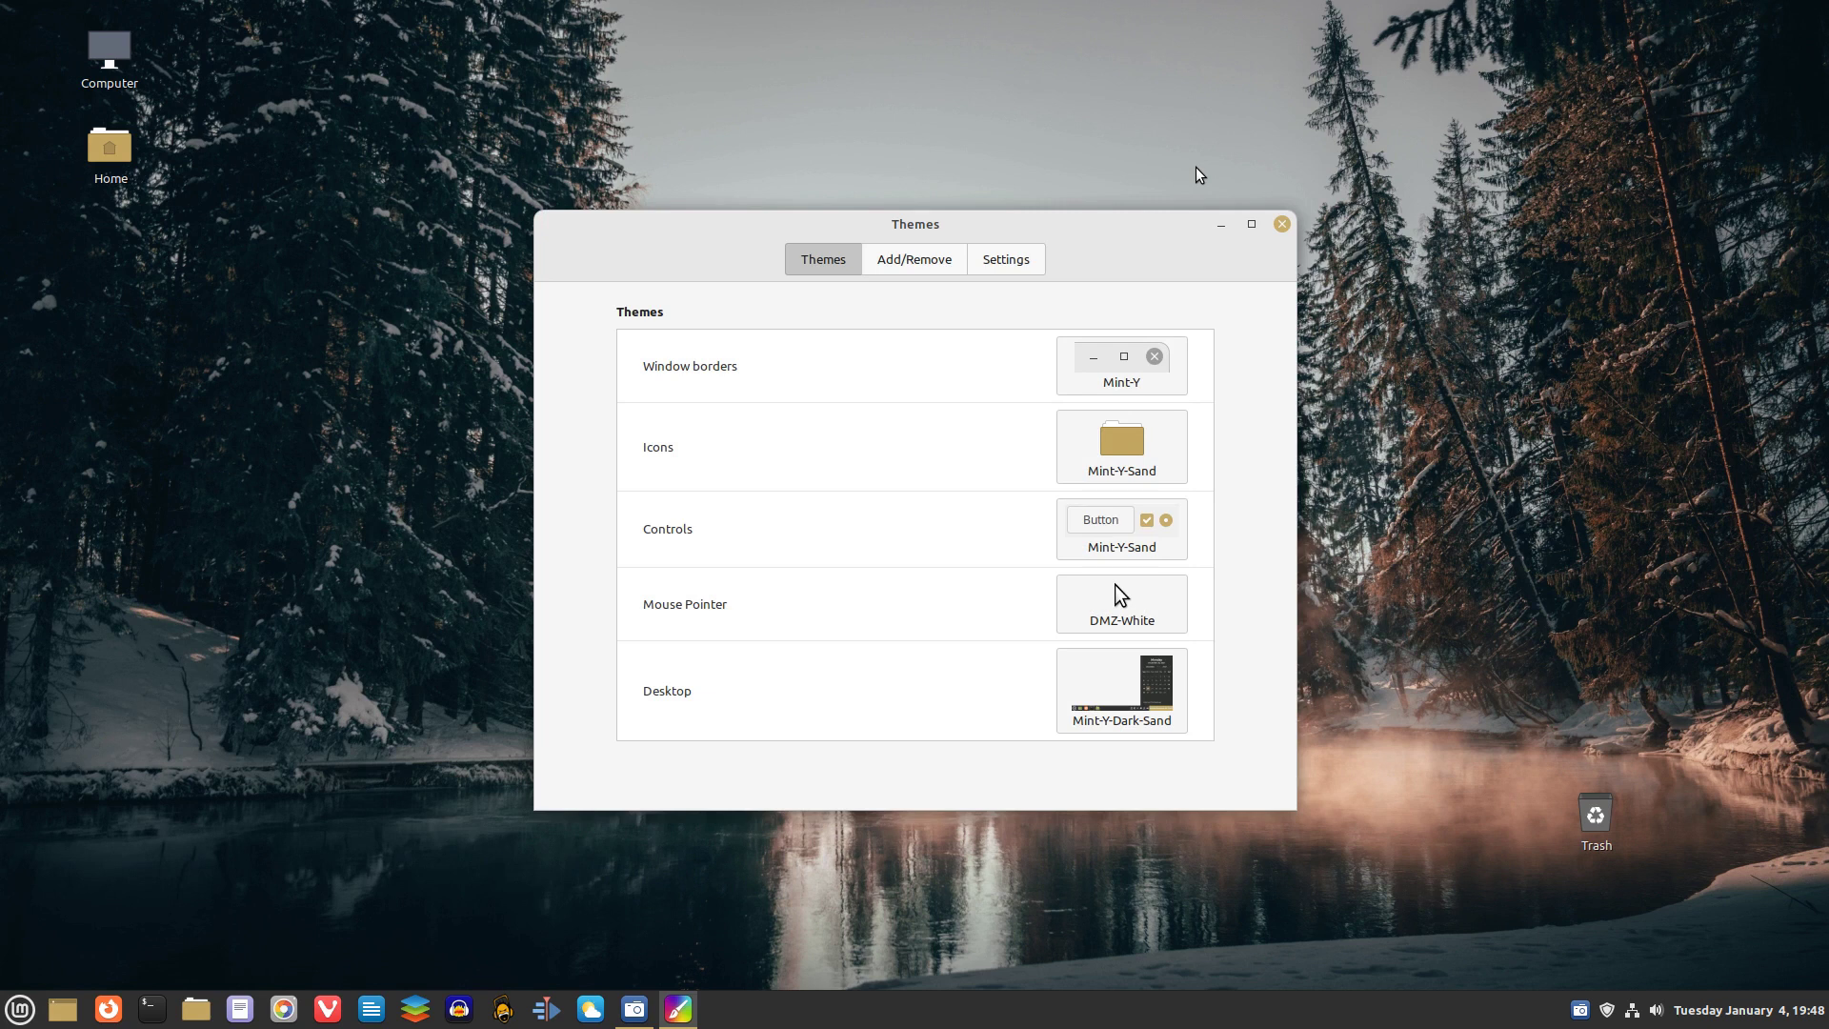
# Preview the Desktop, Controls and Icons theme choices in turn.
pyautogui.click(1117, 667)
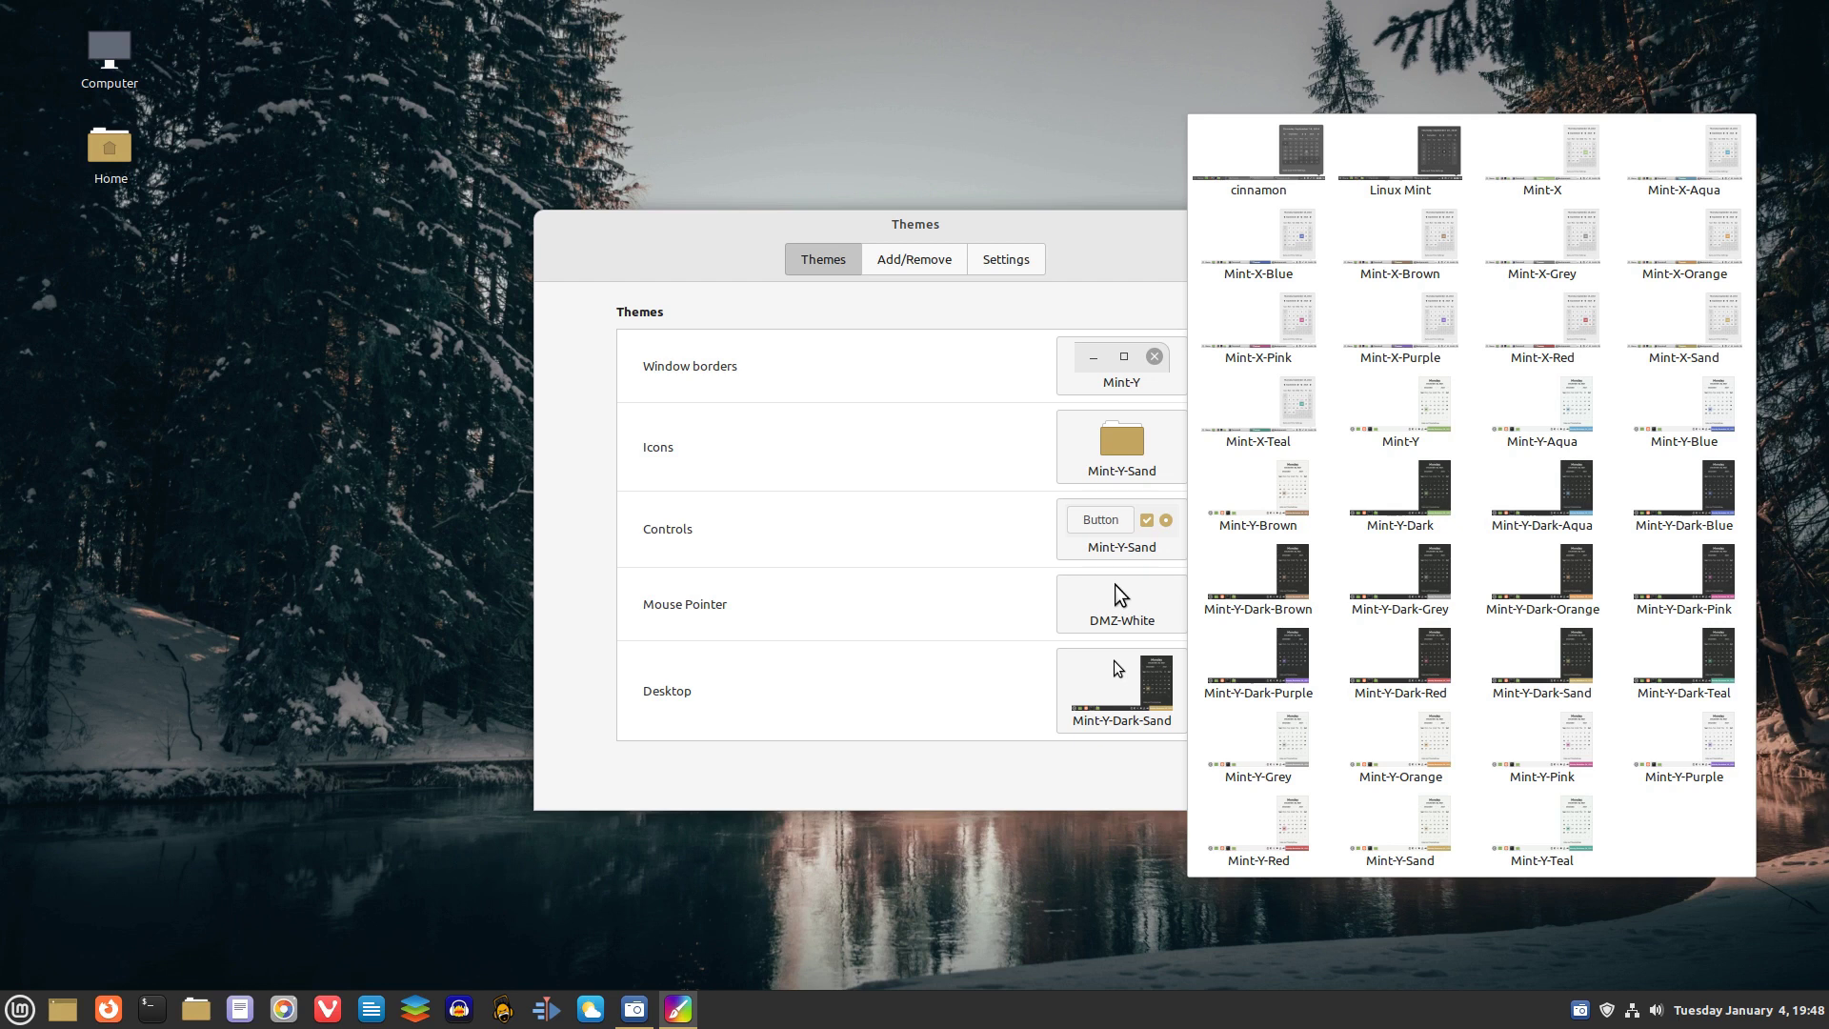
pyautogui.click(1114, 662)
pyautogui.click(1125, 560)
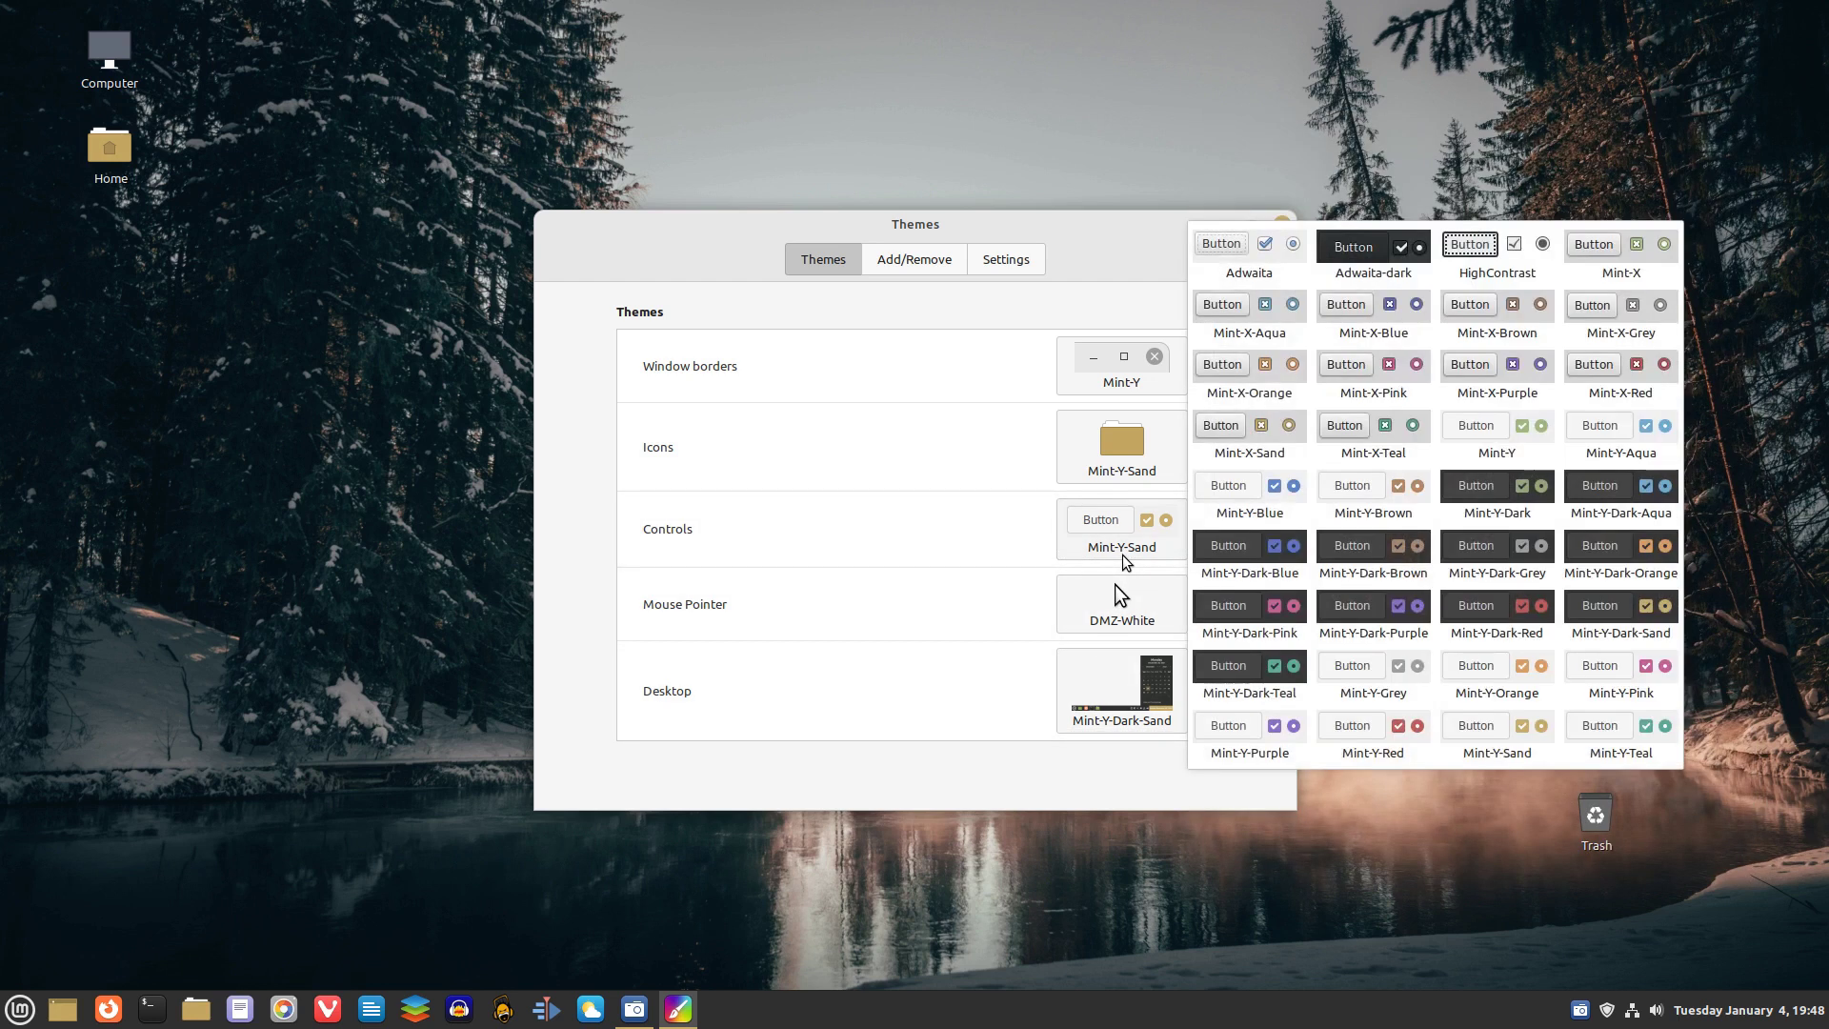
pyautogui.click(1125, 560)
pyautogui.click(1141, 476)
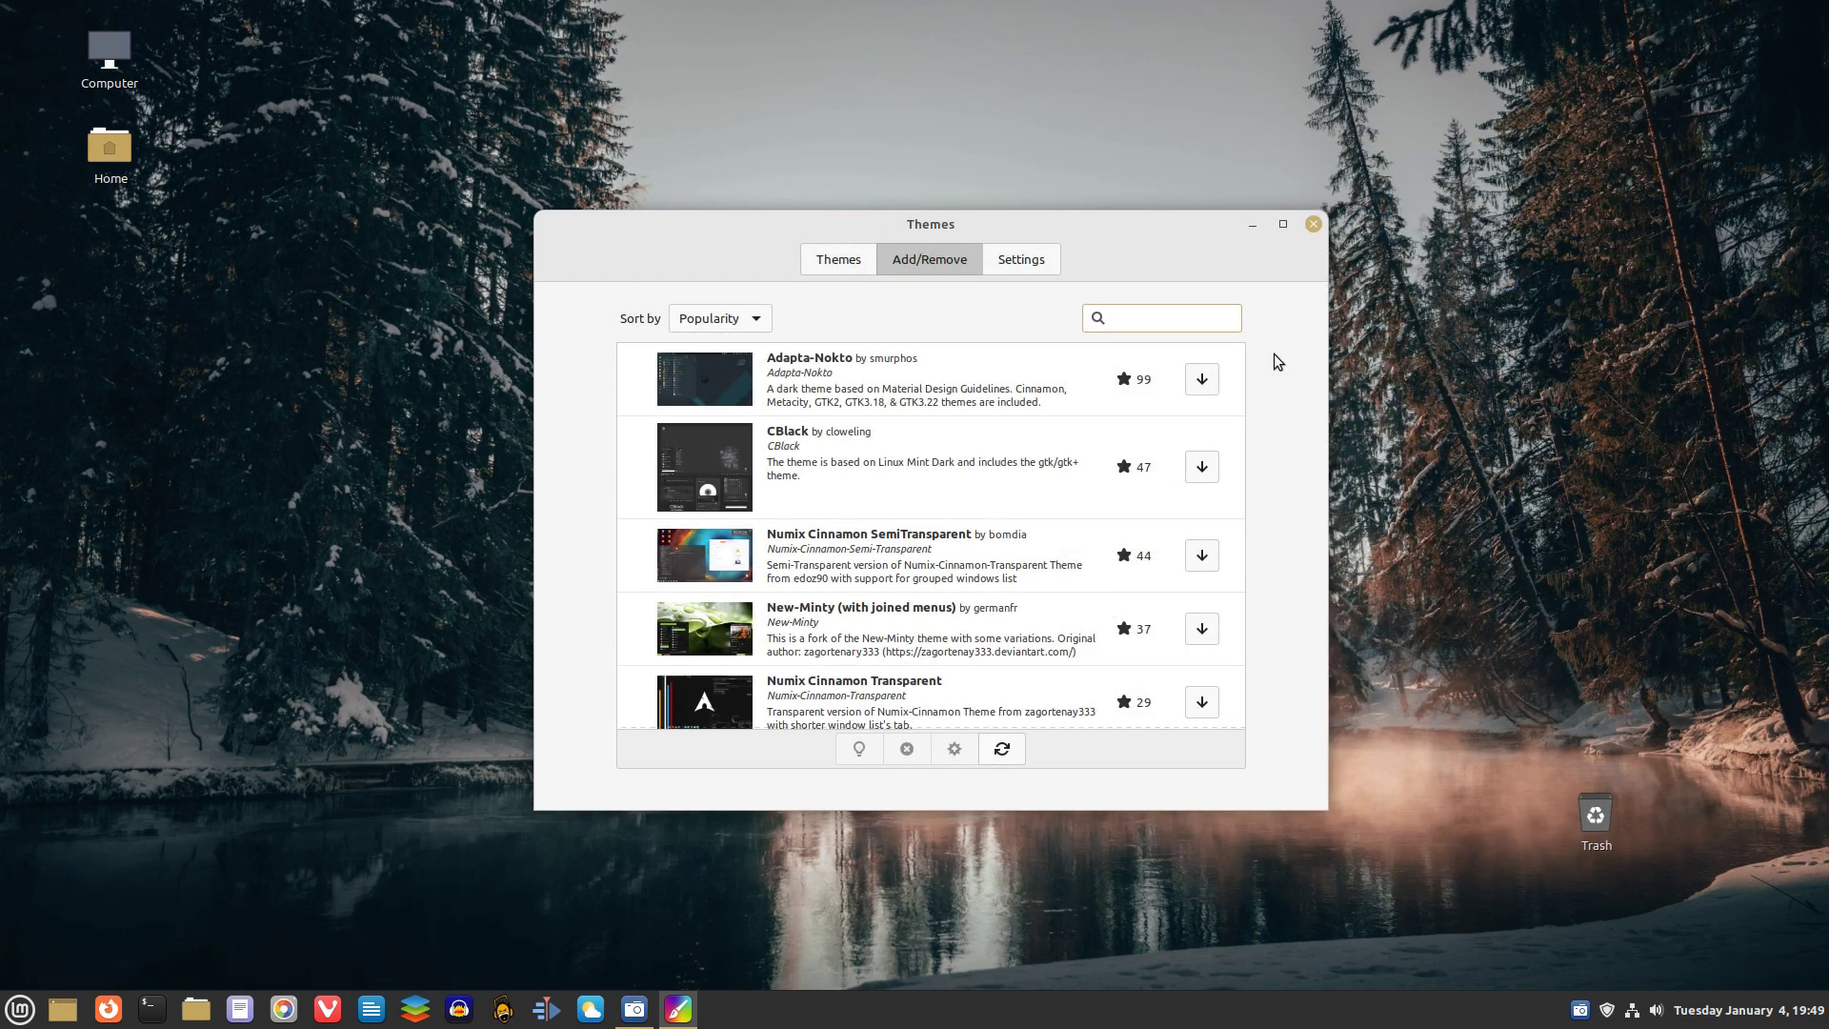
# Scroll the Popularity-sorted Add/Remove theme list down to Graphite-Zero and Cinnamox-Gold-Spice.
pyautogui.scroll(-5, 1219, 377)
pyautogui.scroll(-2, 1038, 466)
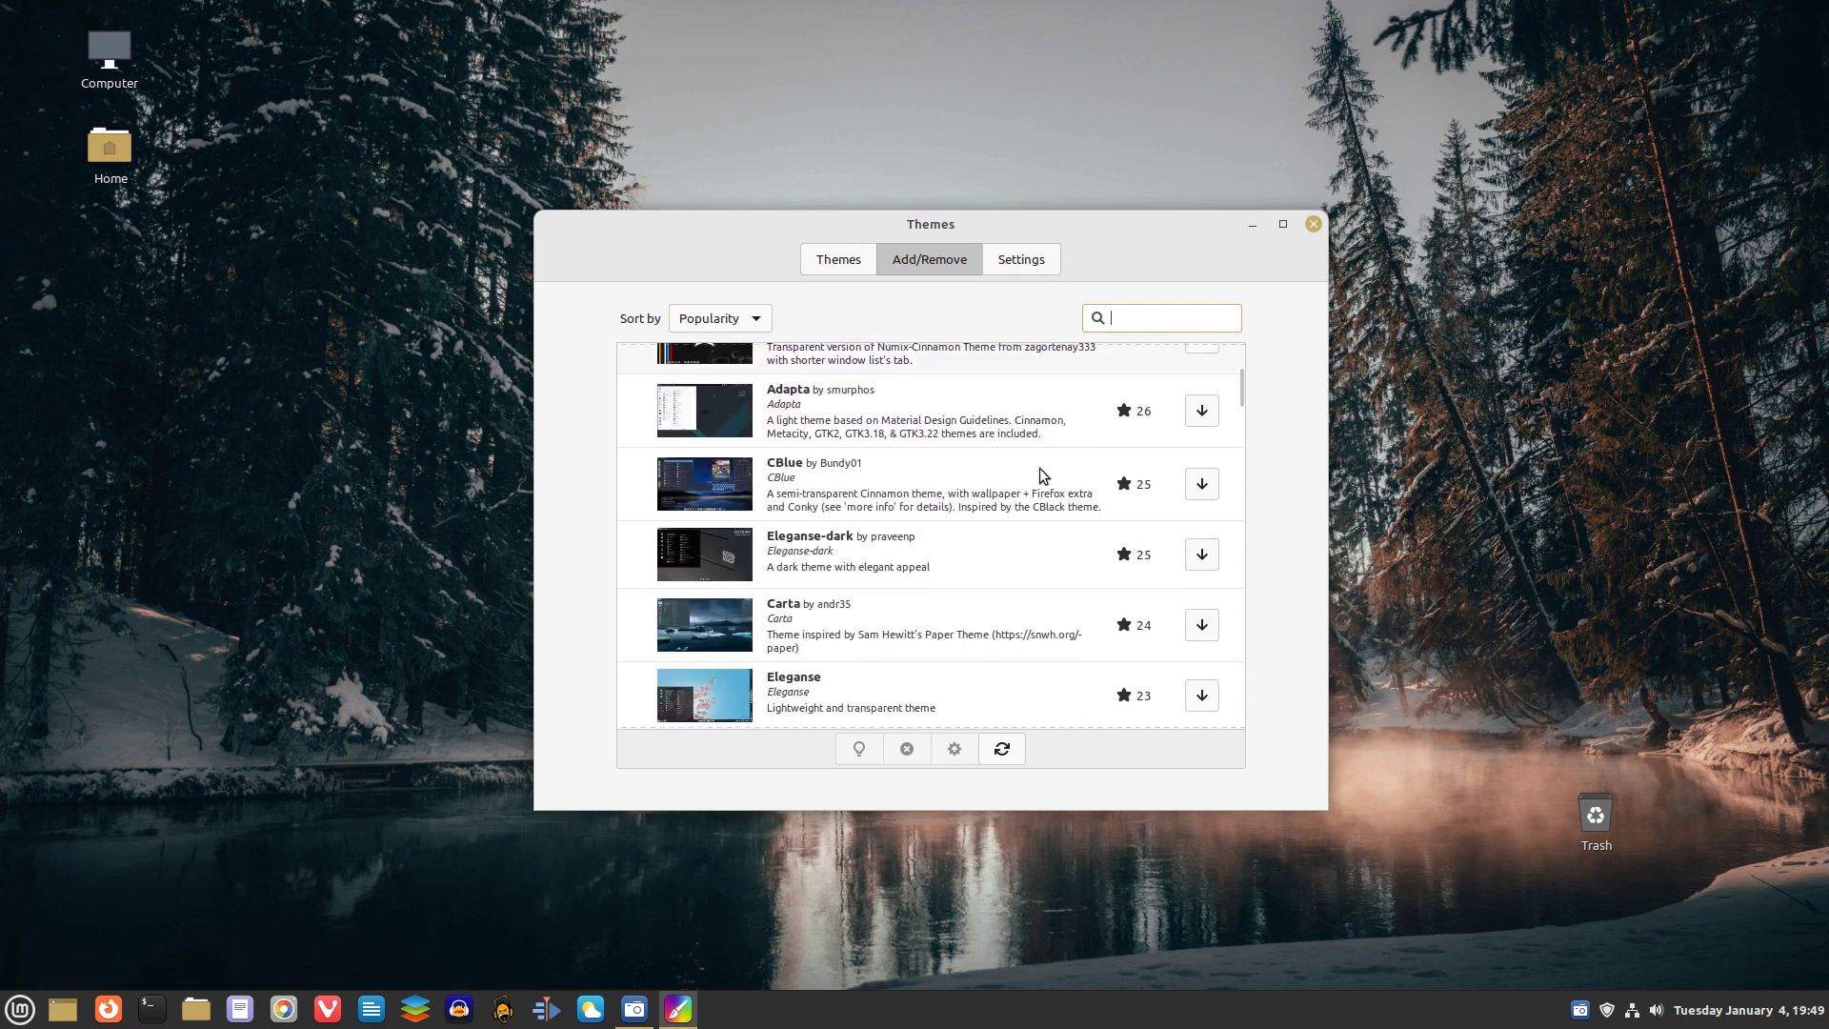
pyautogui.scroll(-6, 1038, 467)
pyautogui.scroll(-8, 1039, 467)
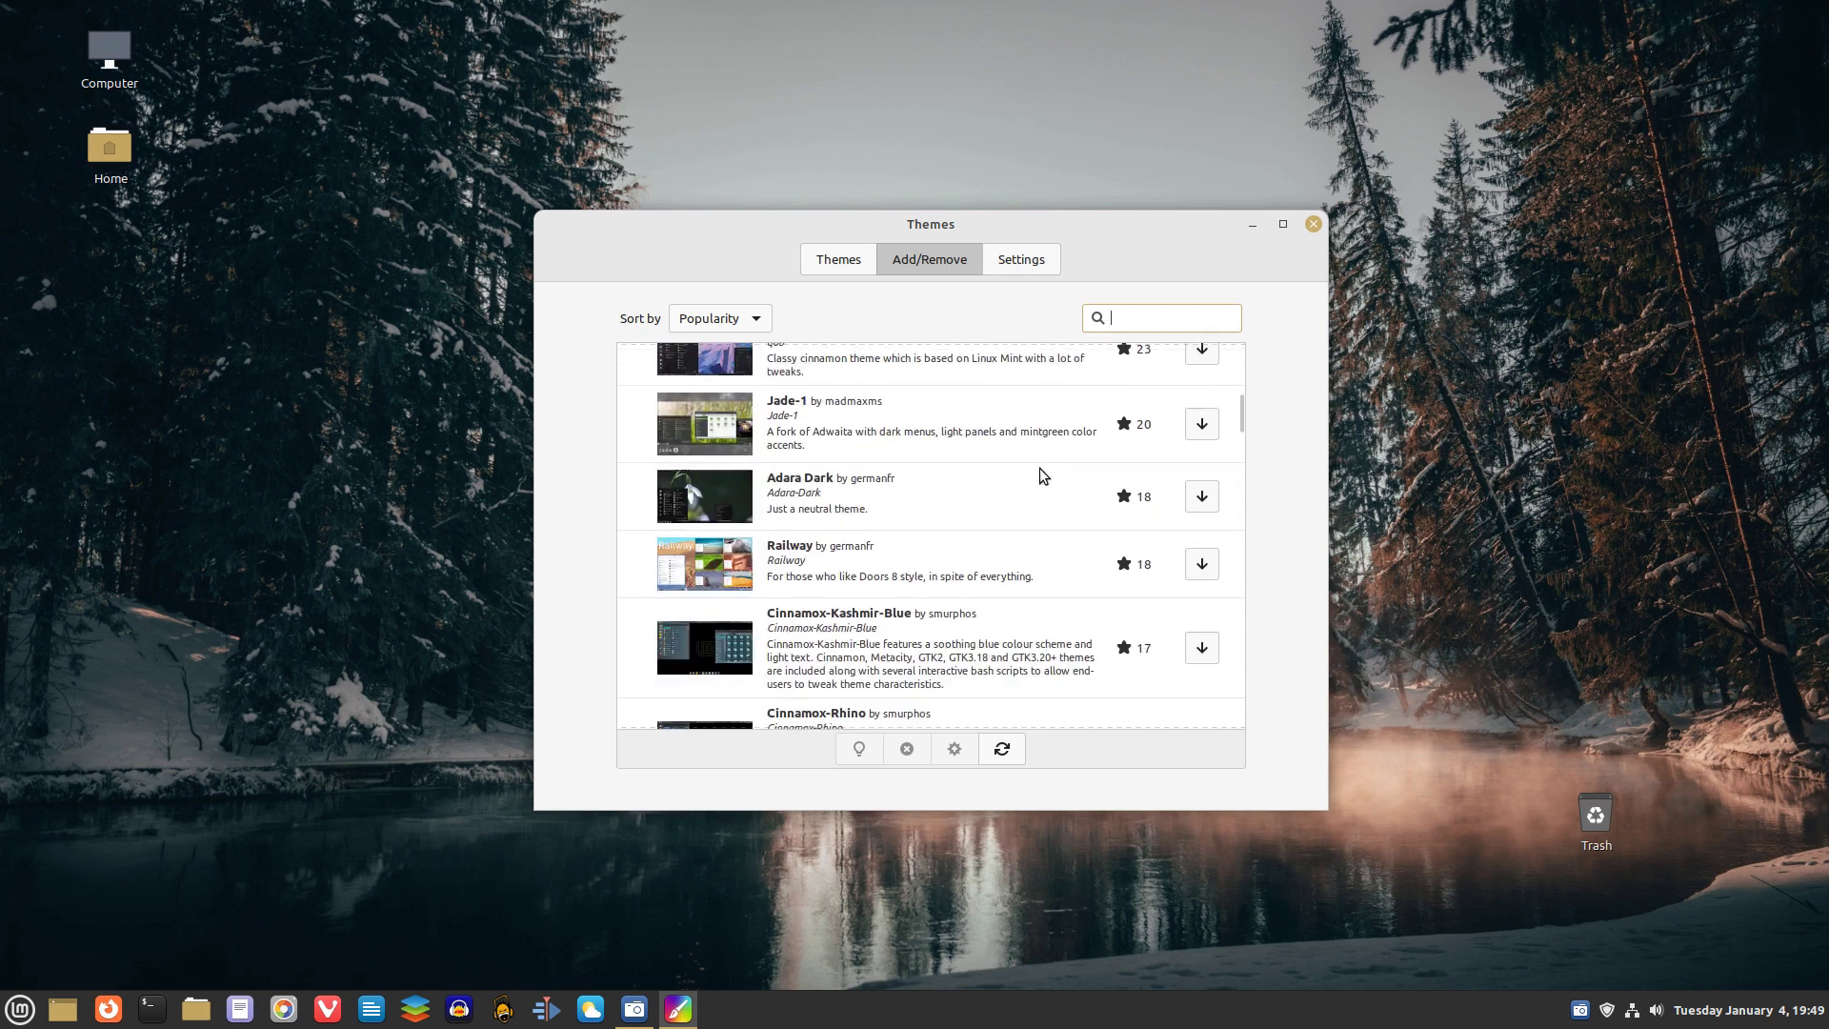
pyautogui.scroll(-8, 1038, 467)
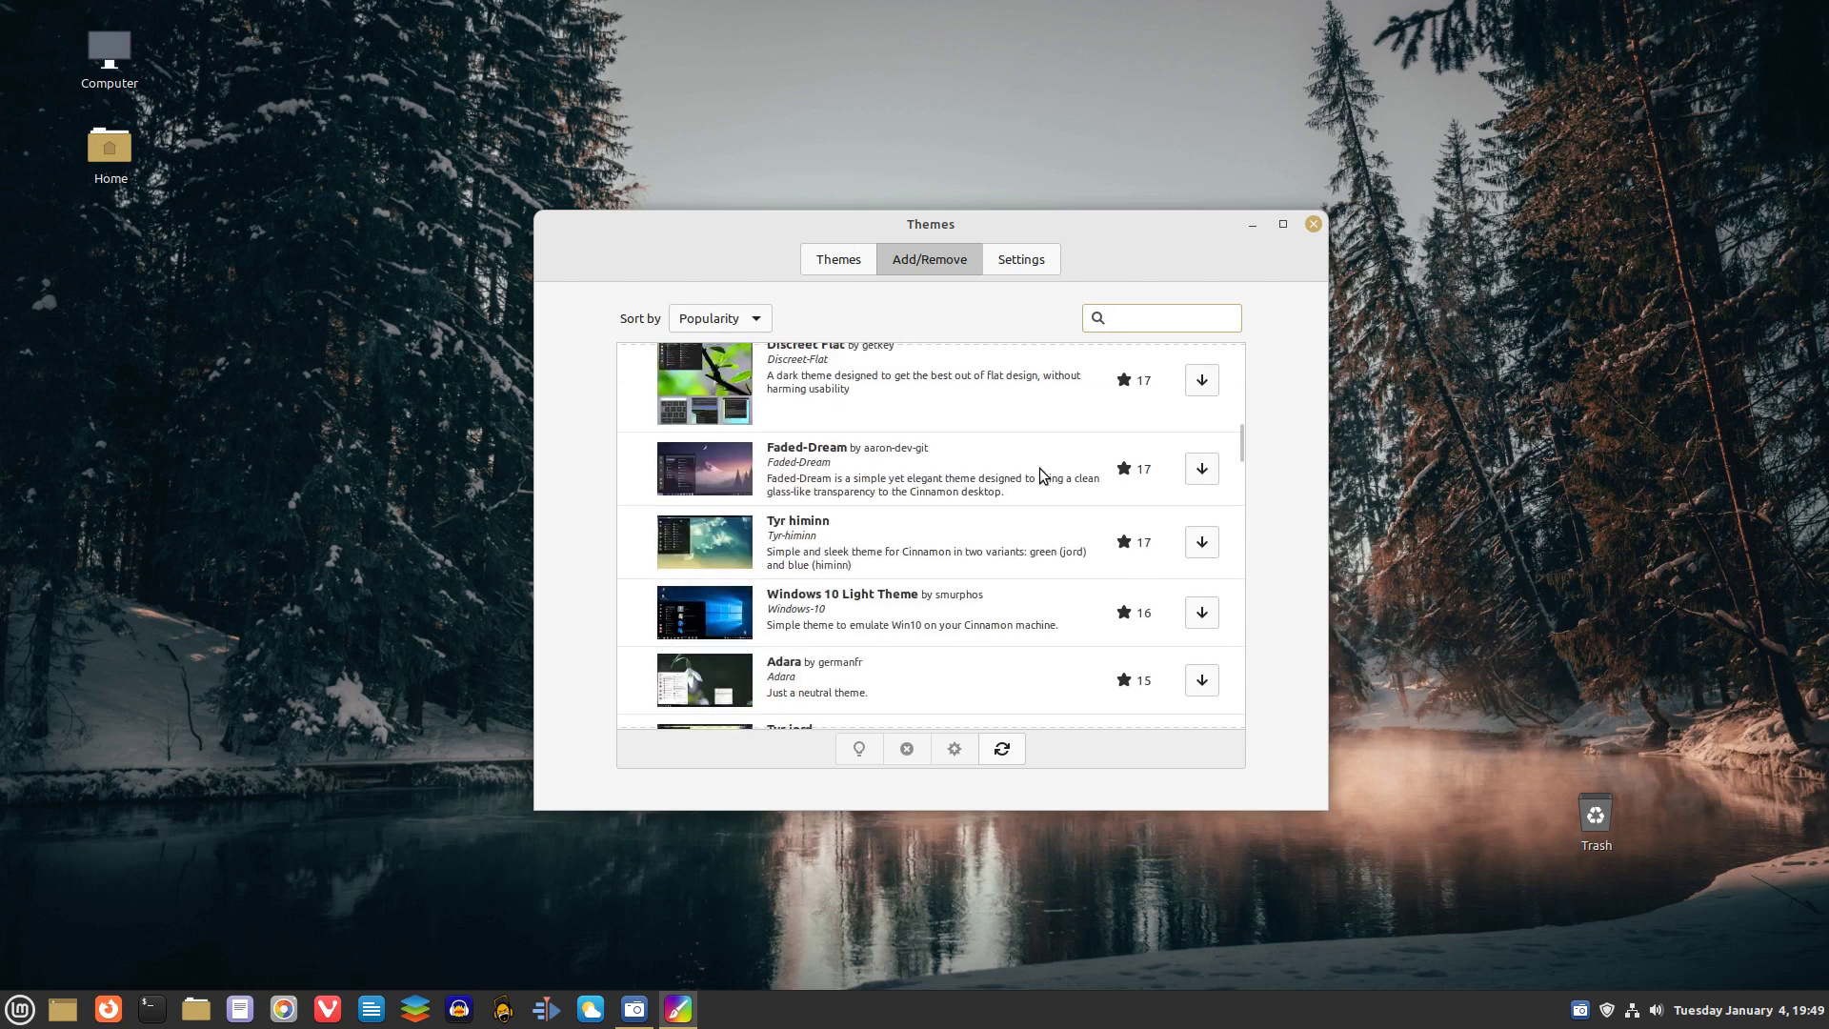
pyautogui.scroll(-6, 1040, 473)
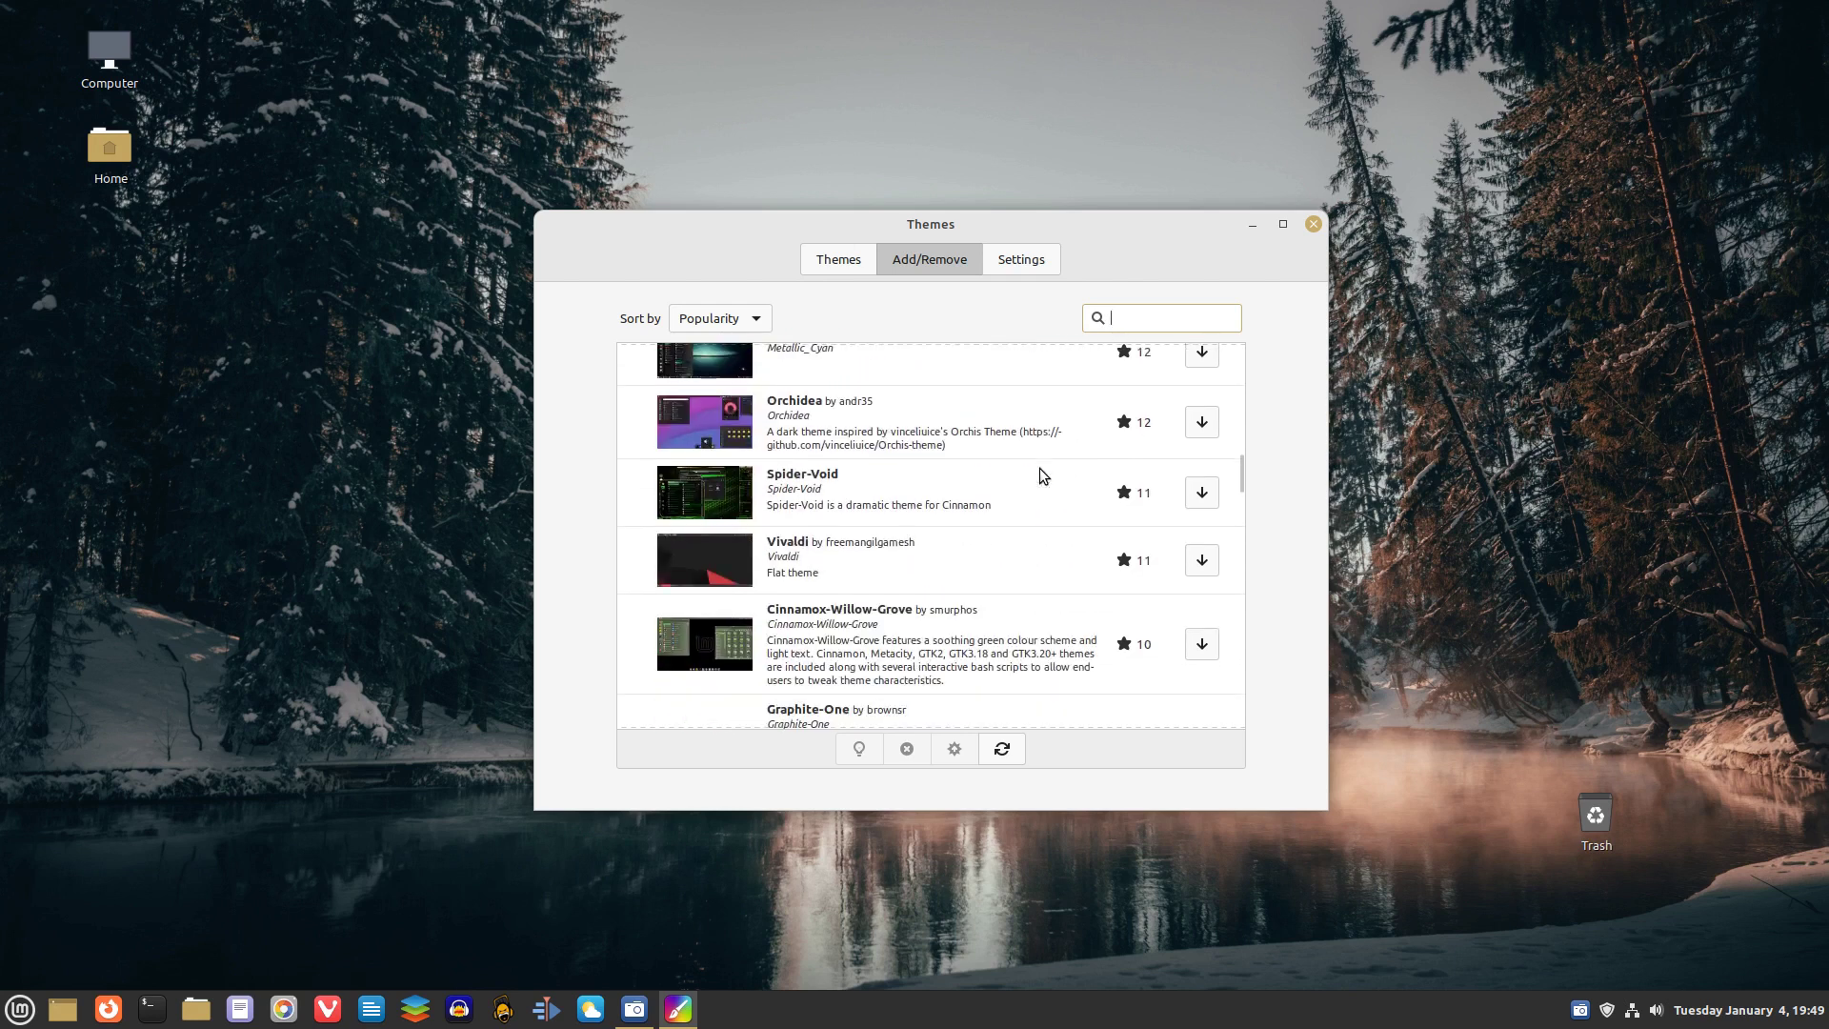
pyautogui.scroll(-6, 1040, 474)
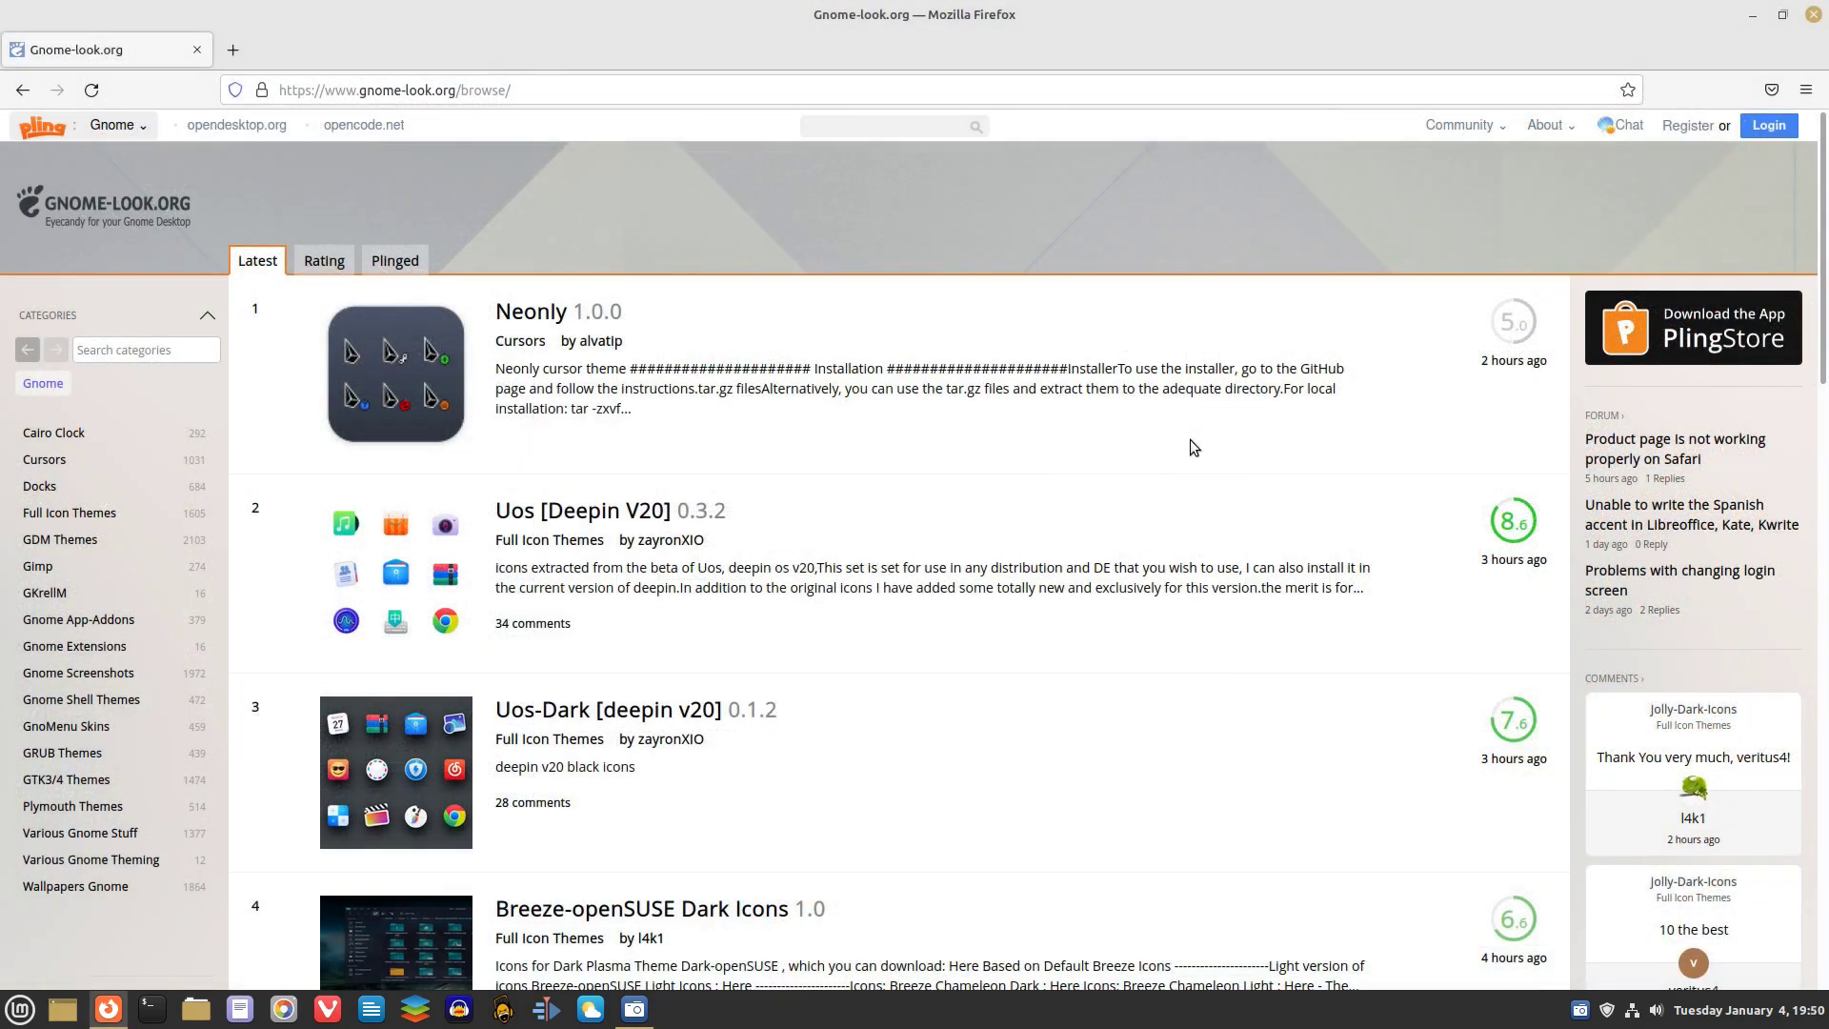
pyautogui.scroll(-7, 1191, 446)
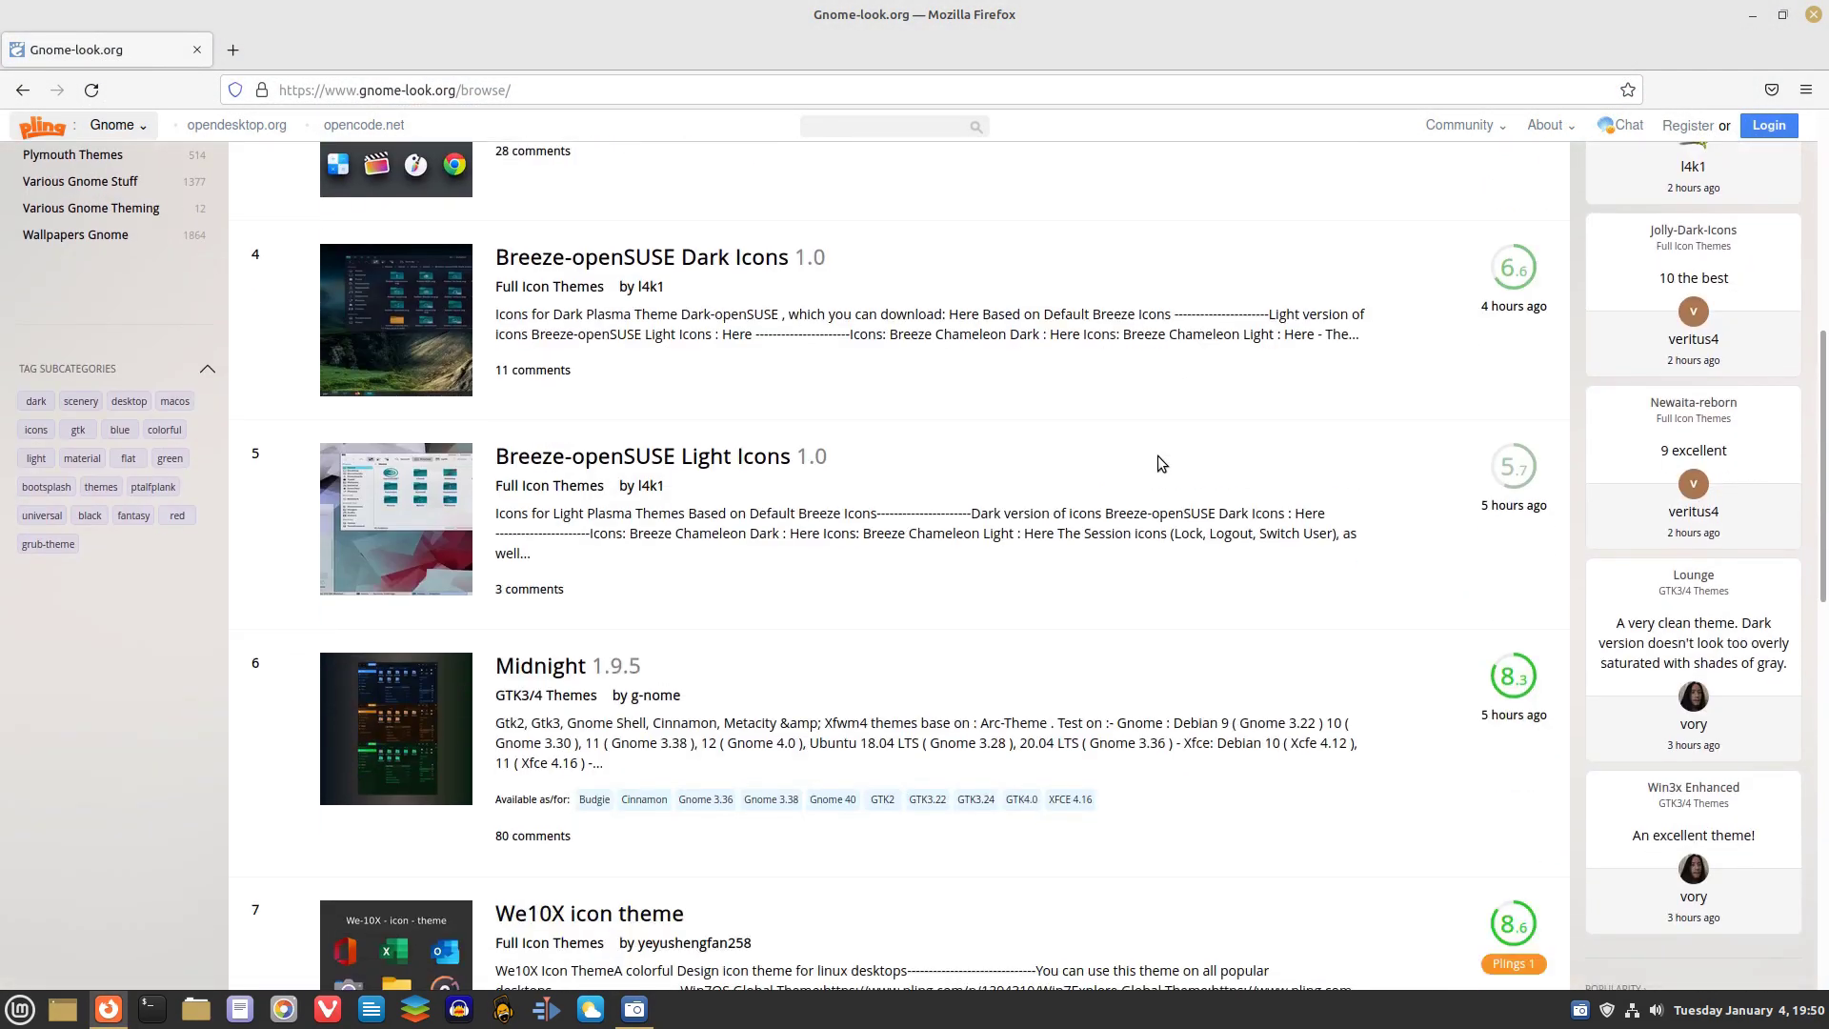
# Scroll the gnome-look.org Latest list, then expand the Popularity ranking with Show All.
pyautogui.scroll(-5, 1158, 456)
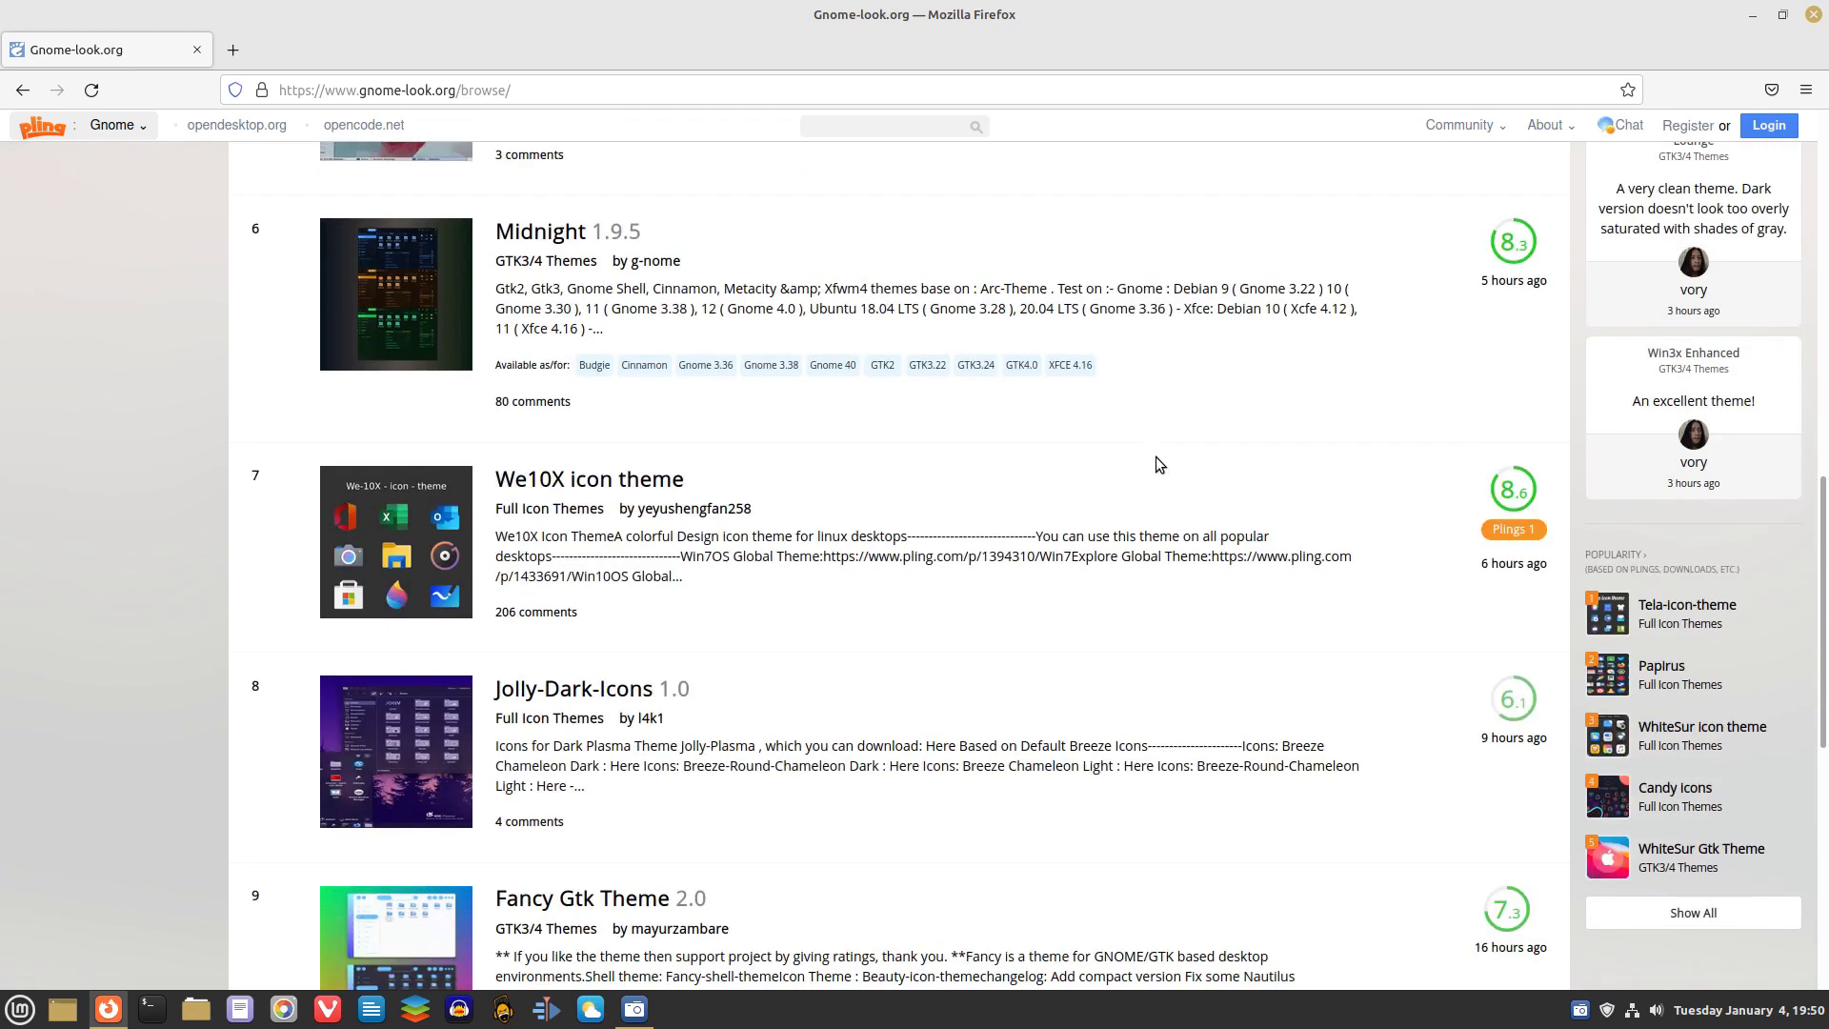
pyautogui.scroll(-3, 1156, 456)
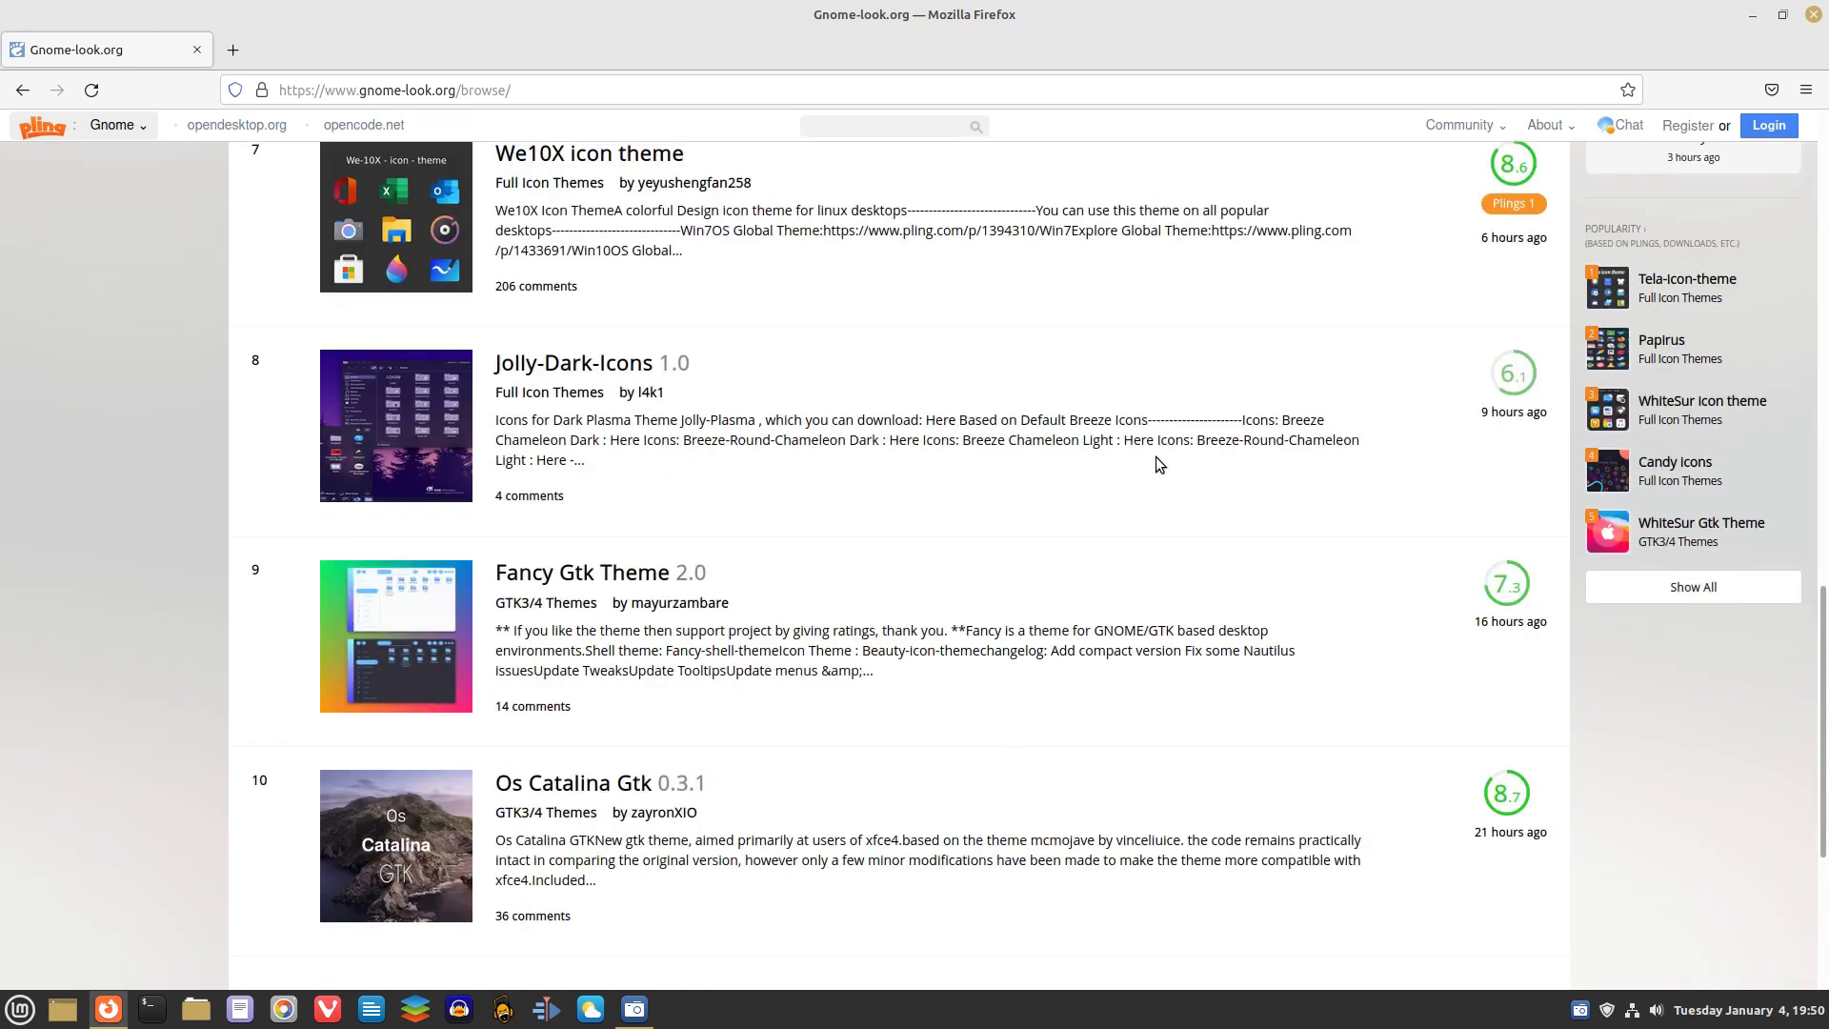
pyautogui.click(1661, 588)
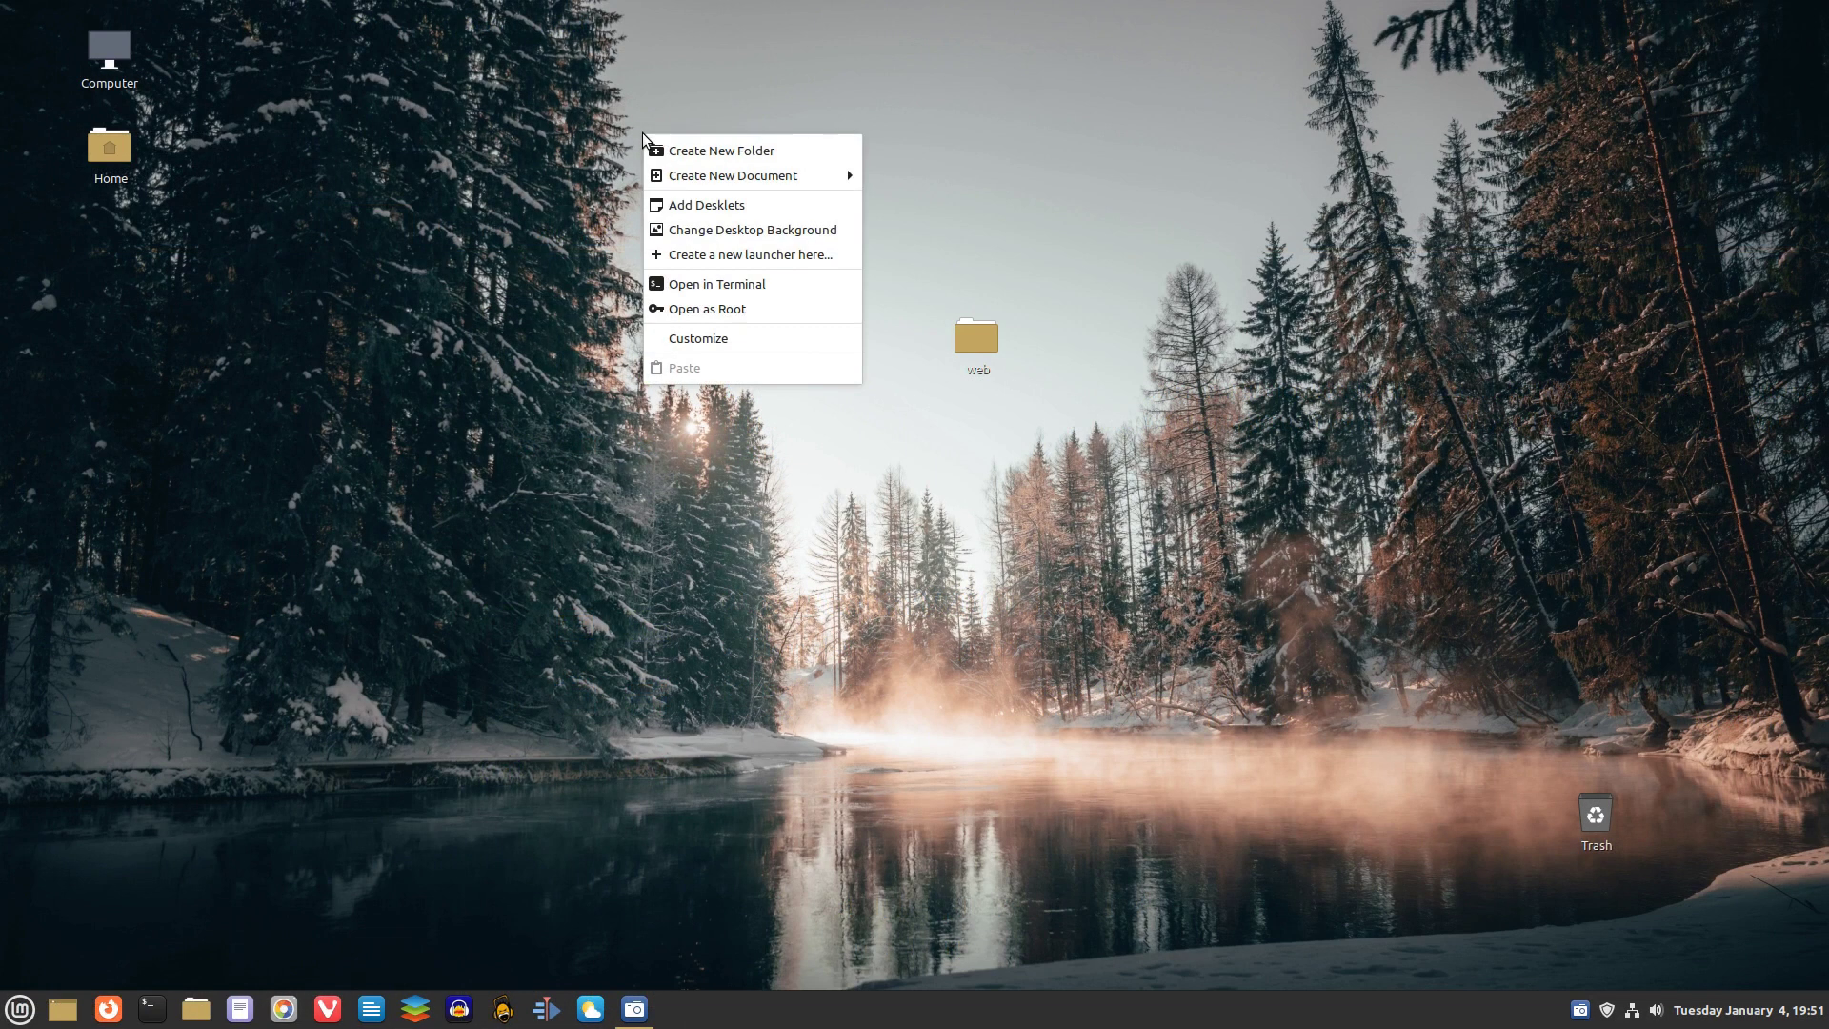
# Open the Backgrounds settings and view the Uma wallpaper collection.
pyautogui.click(724, 229)
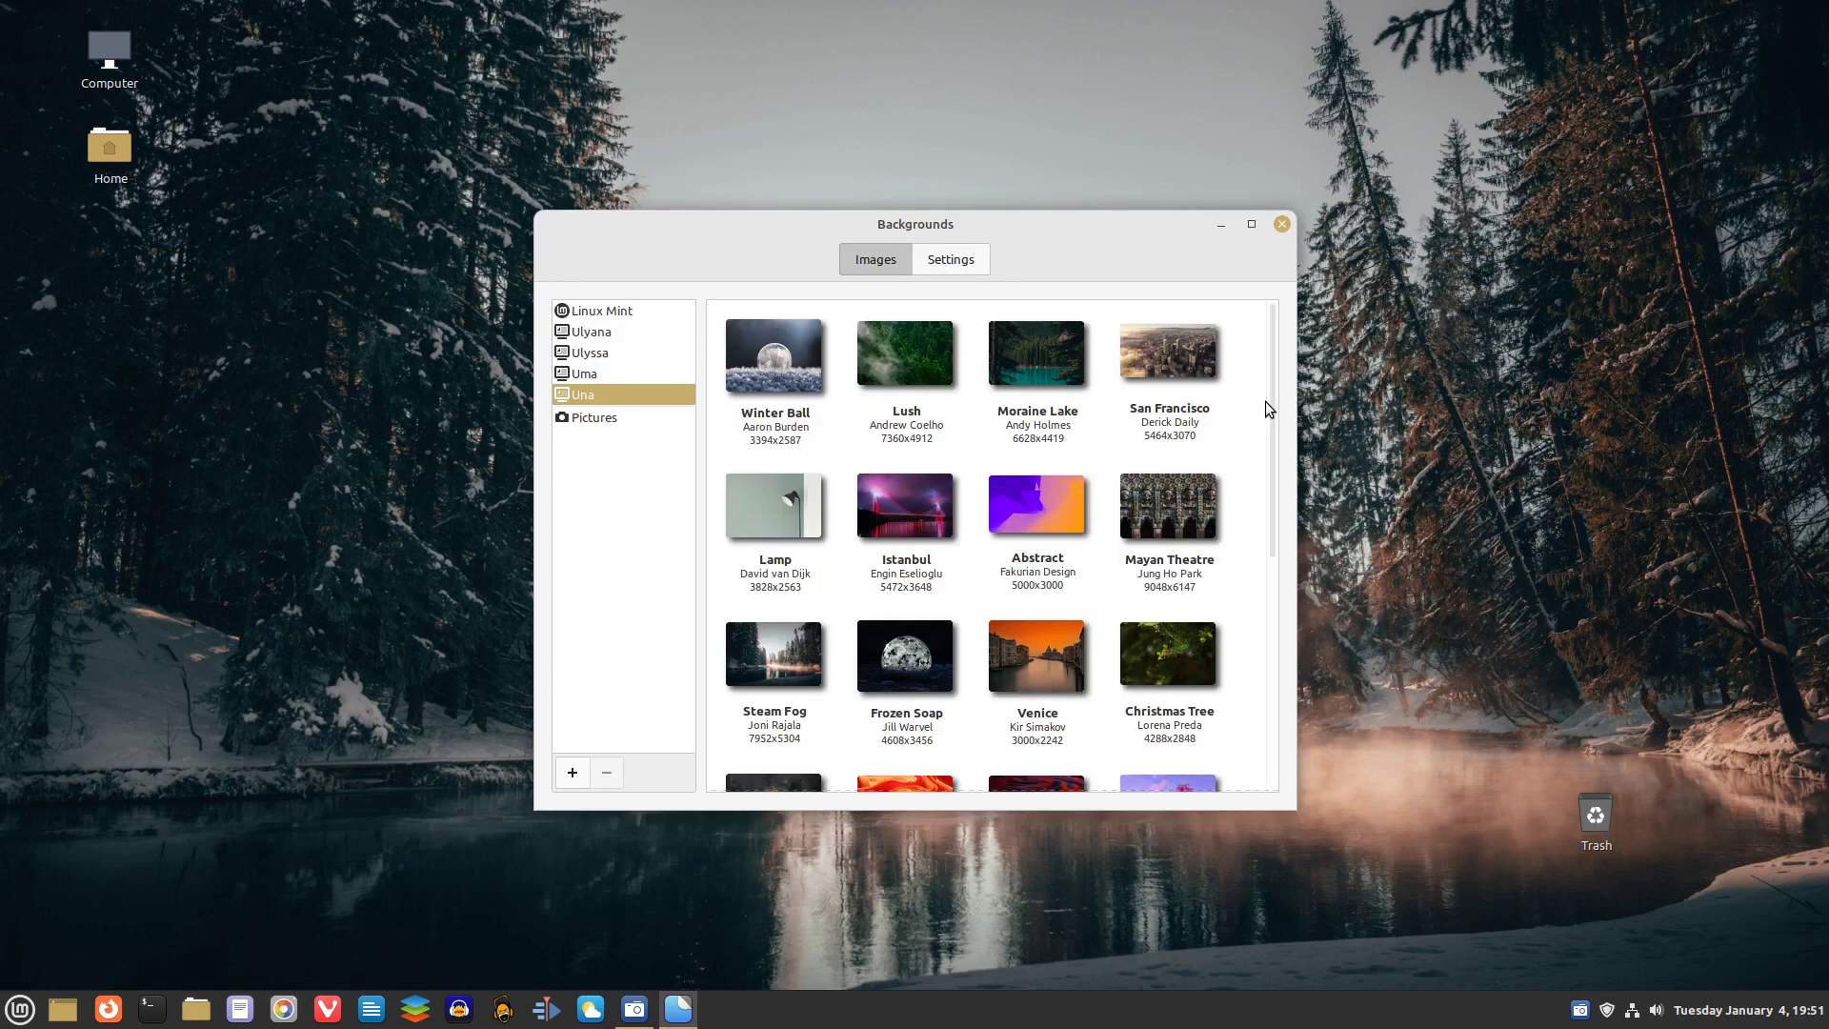
pyautogui.scroll(-3, 1263, 401)
pyautogui.scroll(-3, 1263, 402)
pyautogui.click(590, 374)
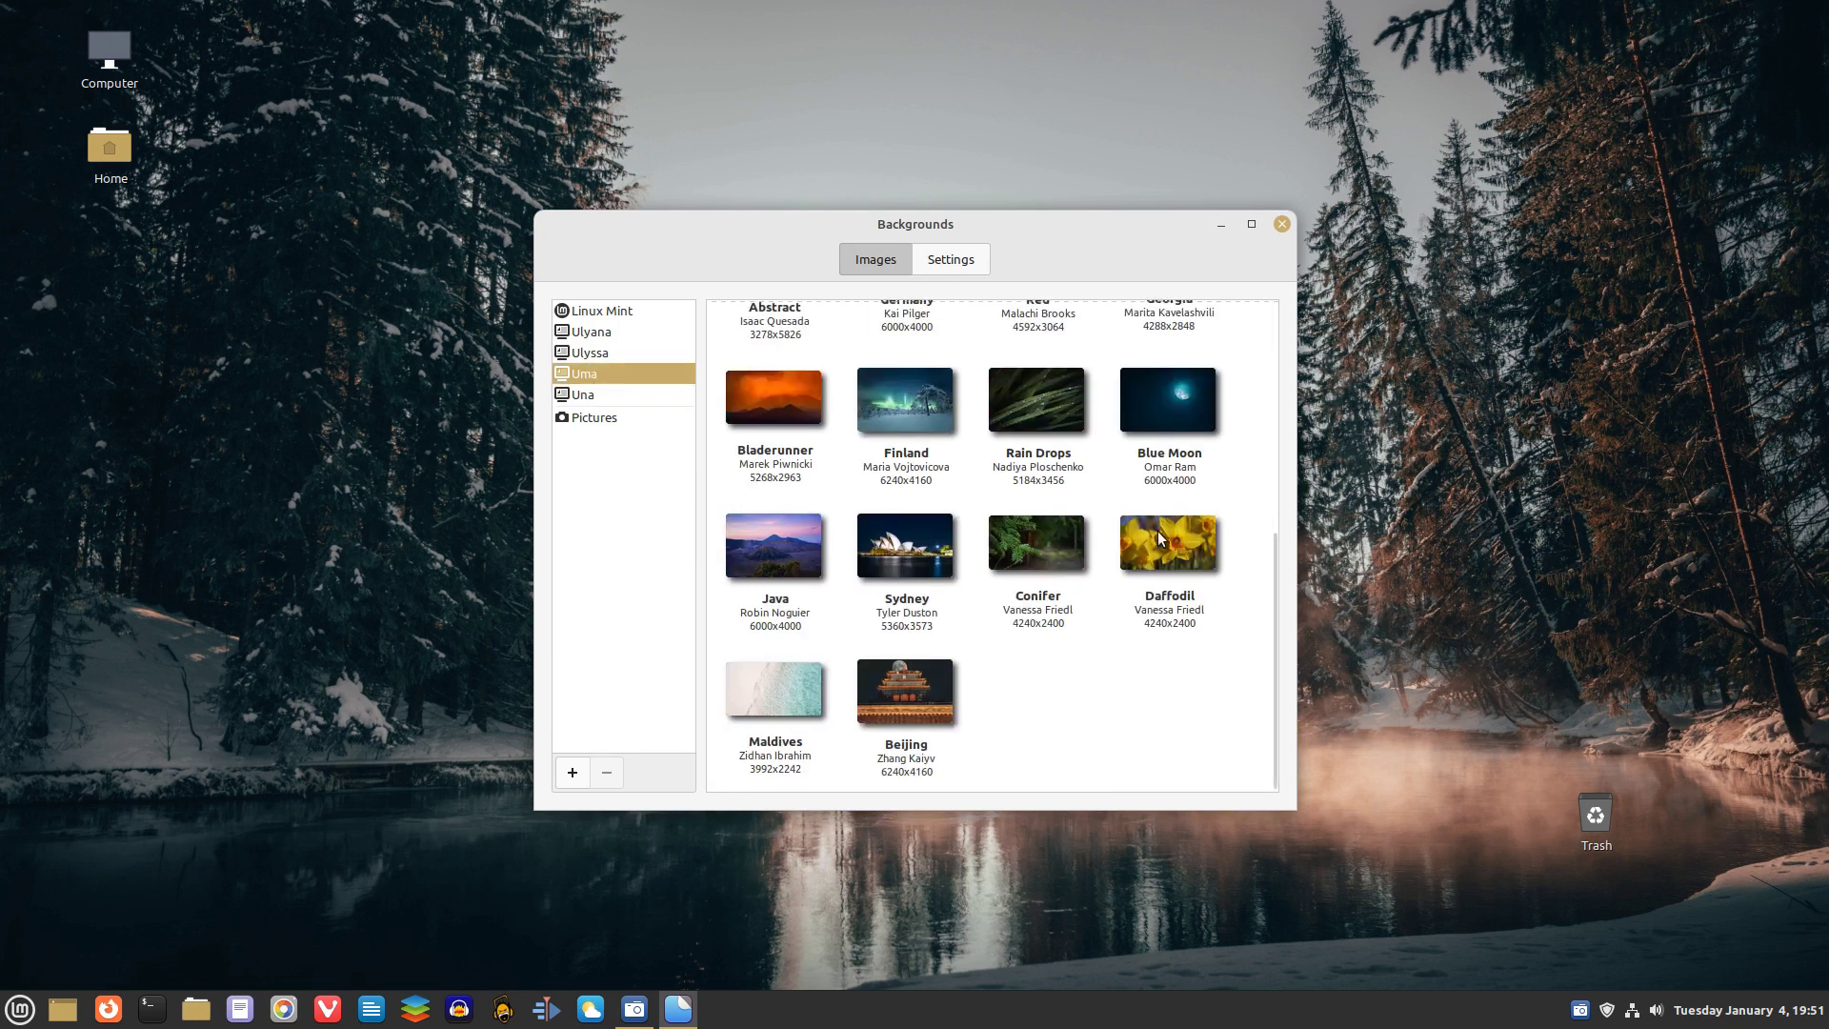
# Look through the Ulyssa wallpapers, then switch to the Ulyana collection.
pyautogui.scroll(5, 1141, 633)
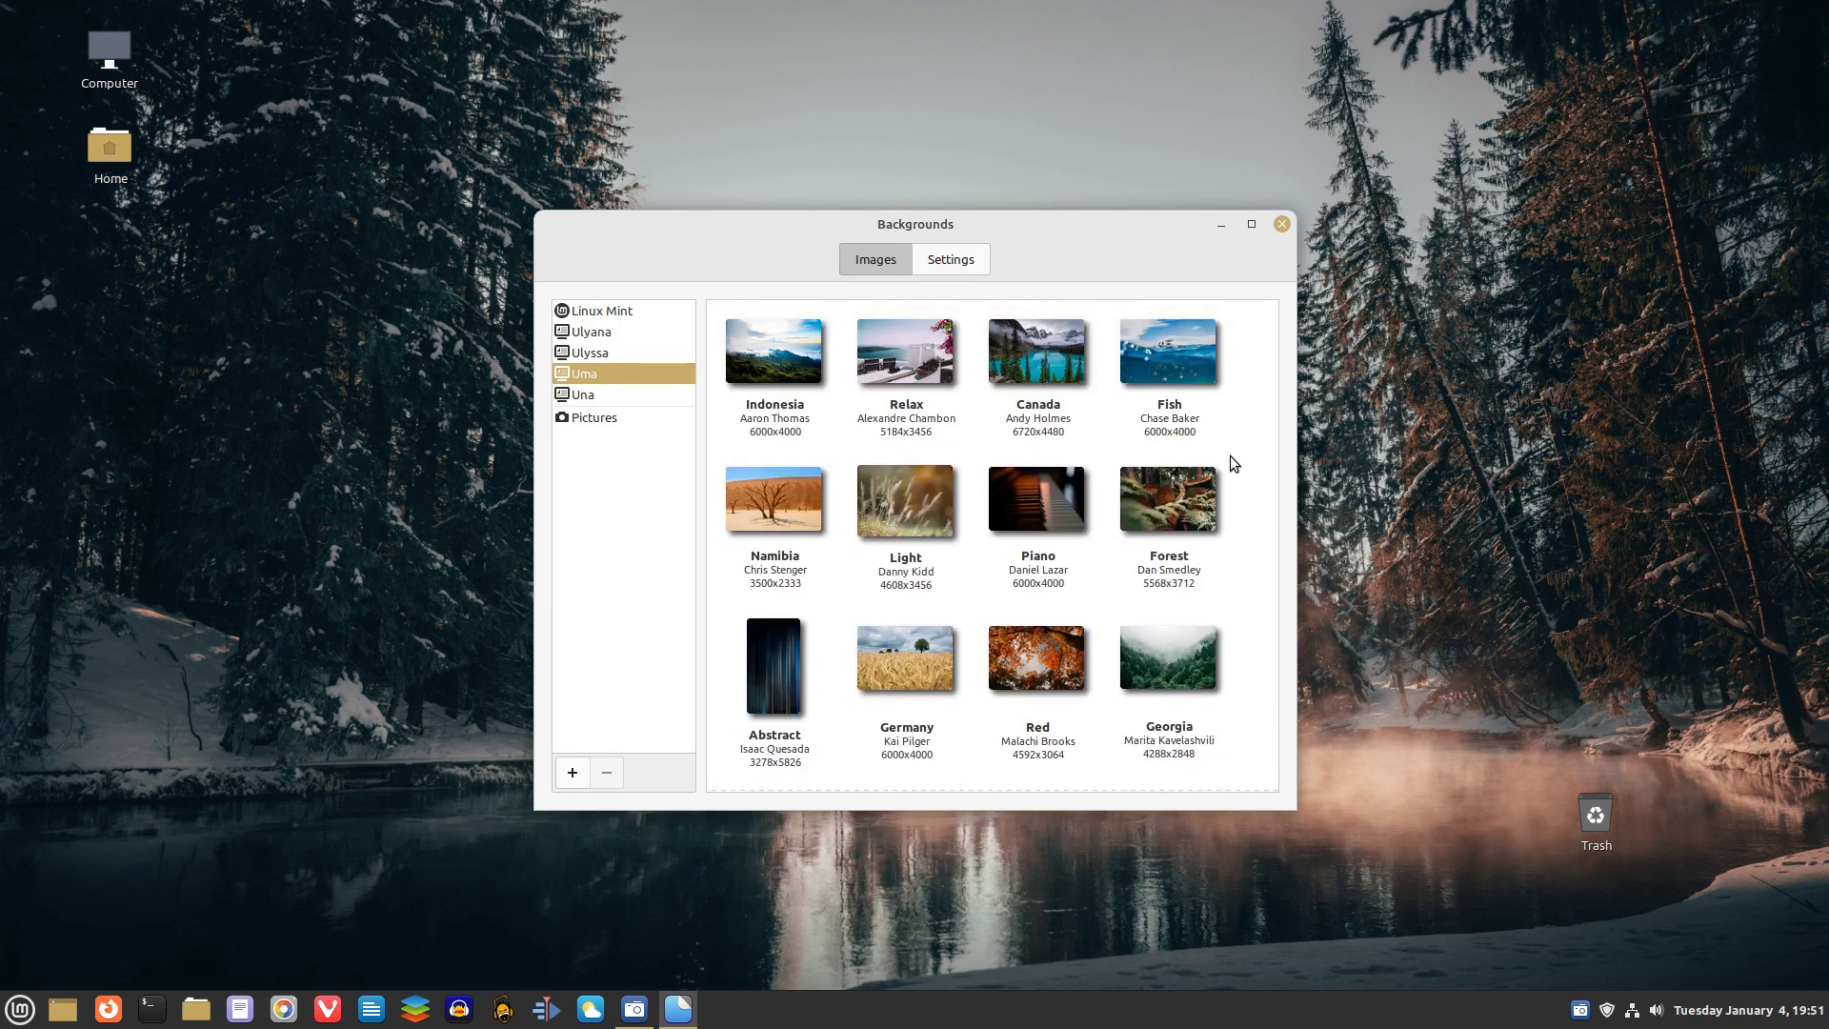
pyautogui.click(574, 350)
pyautogui.scroll(-5, 1221, 499)
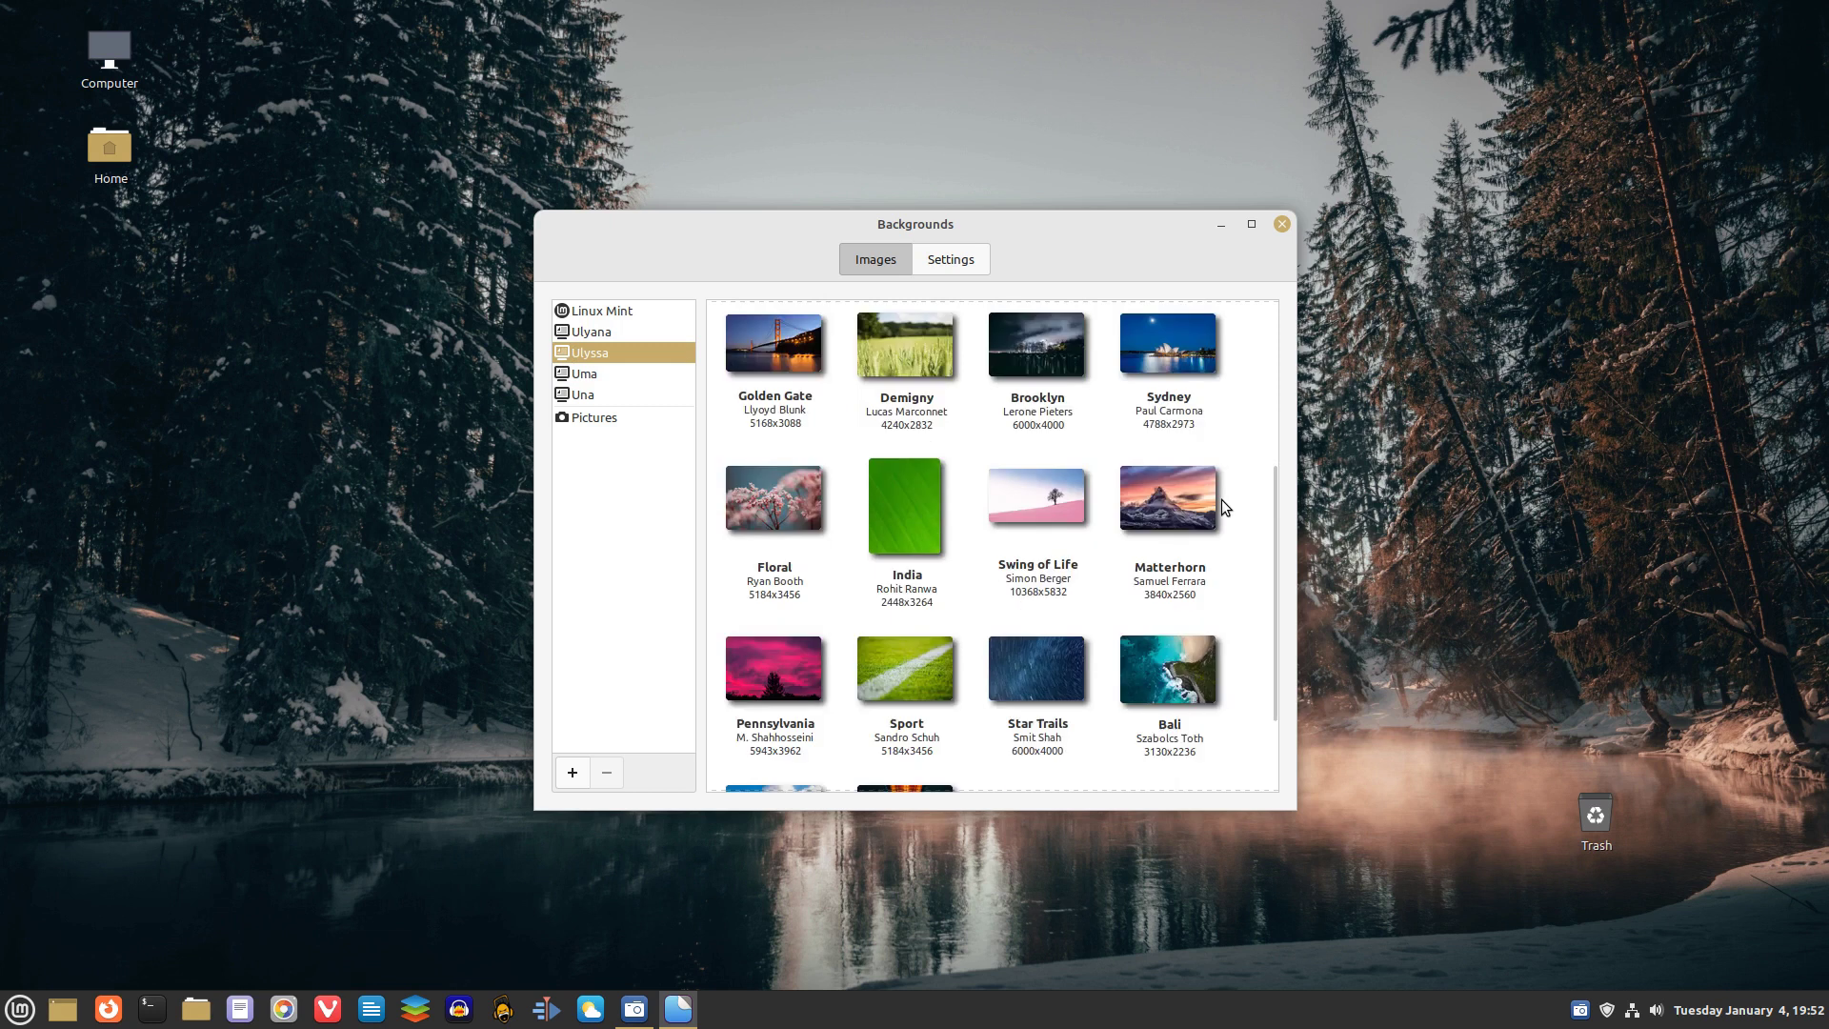
pyautogui.press('Up')
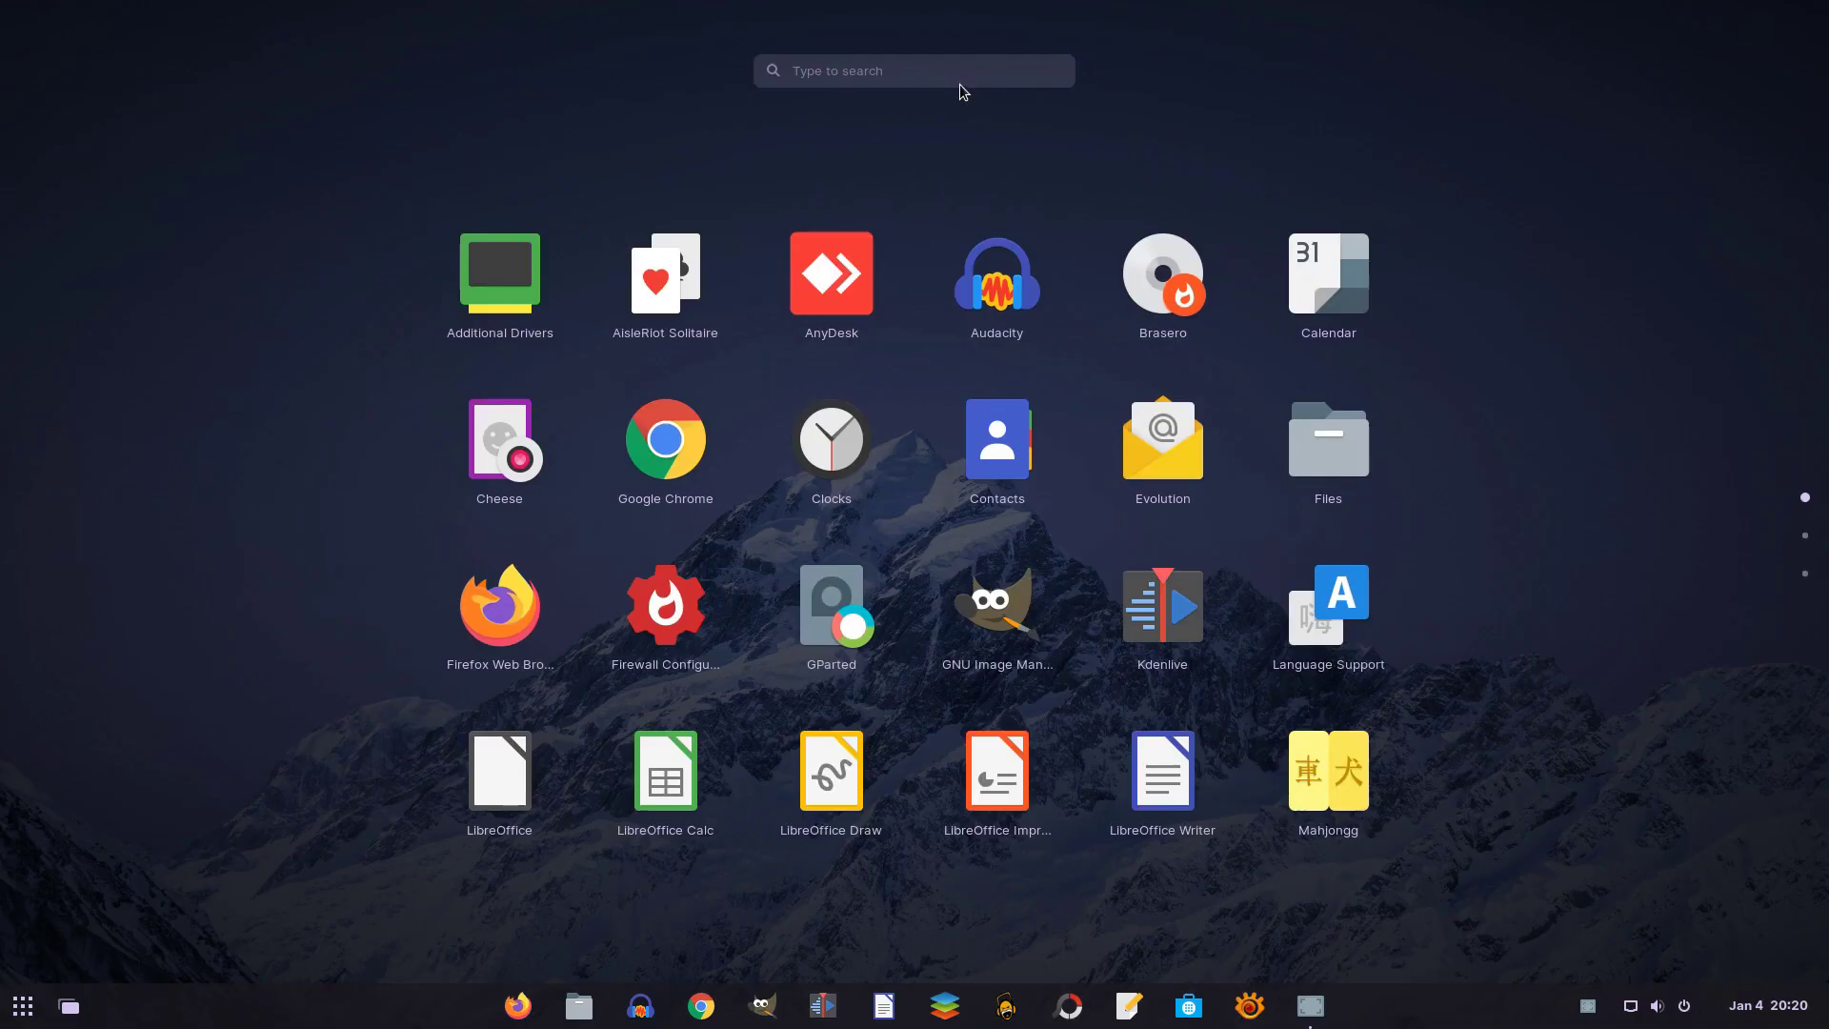
# Search 'appe' in the launcher and open Zorin Appearance on its Layout page.
pyautogui.write('appe')
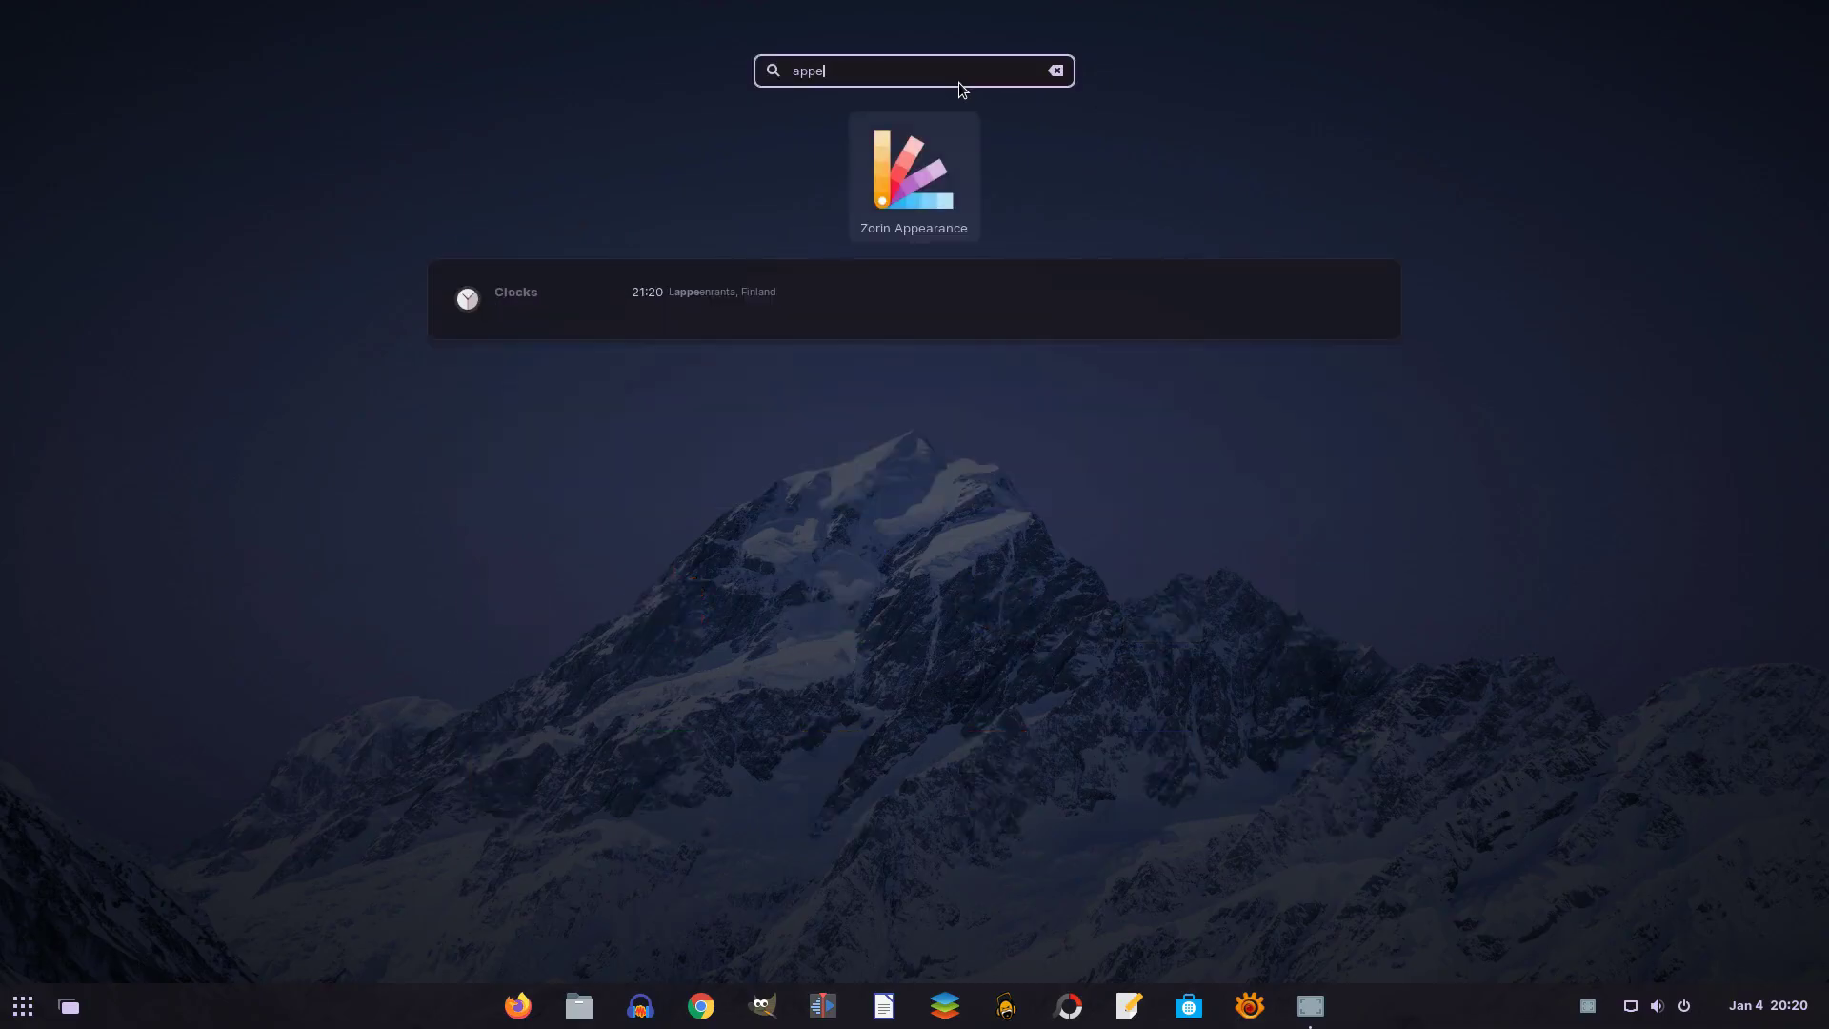
pyautogui.click(906, 183)
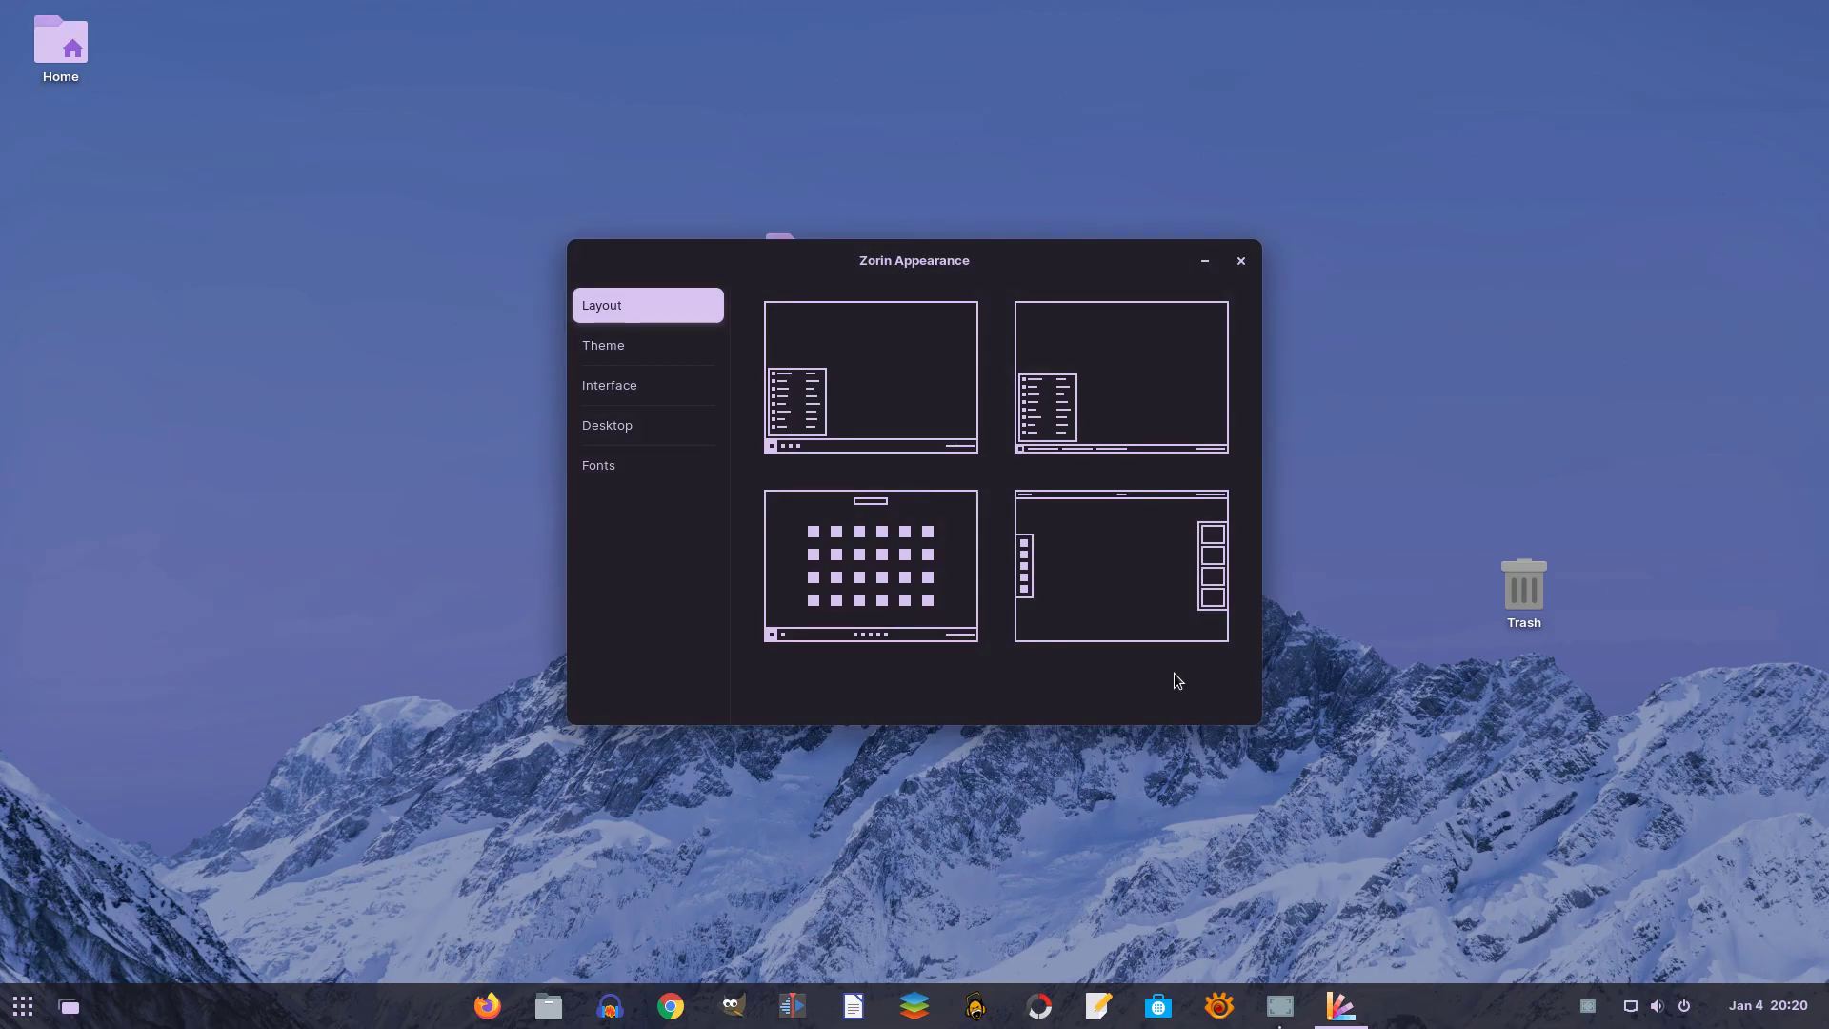
# Browse the Theme and Interface options, move the window higher, and show the Desktop icon options.
pyautogui.click(601, 354)
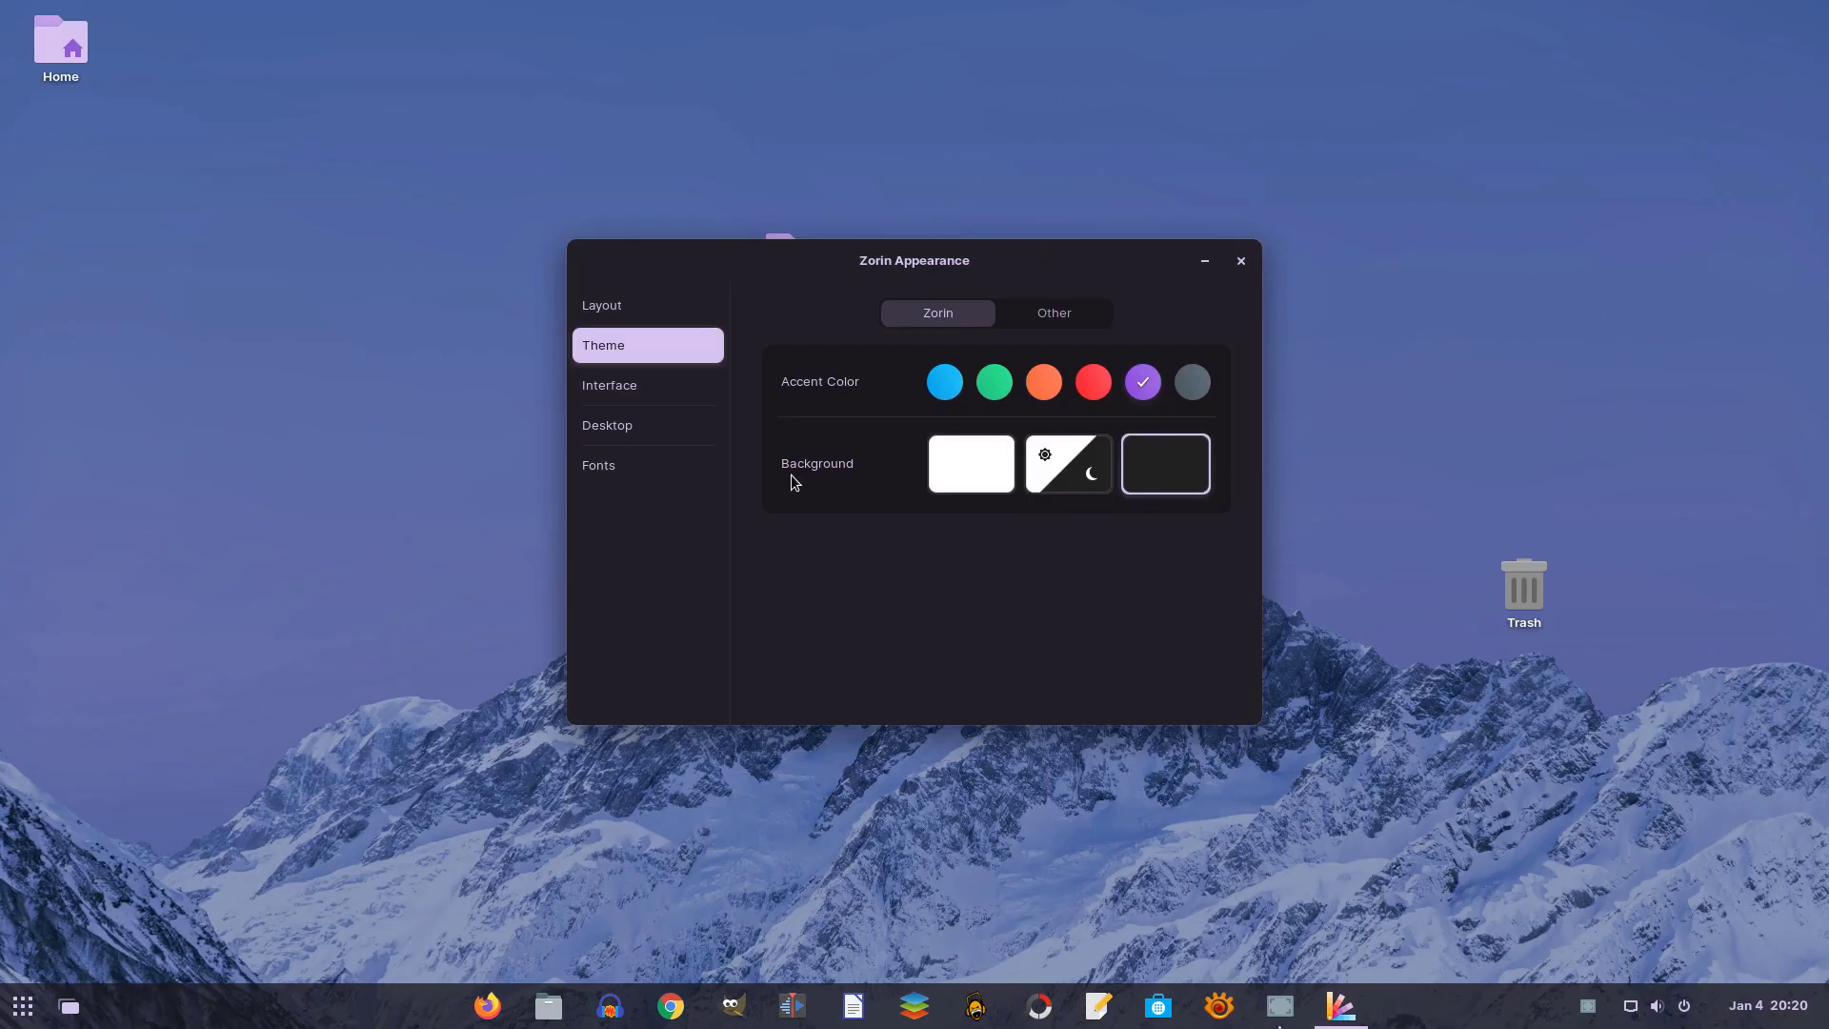
pyautogui.click(603, 392)
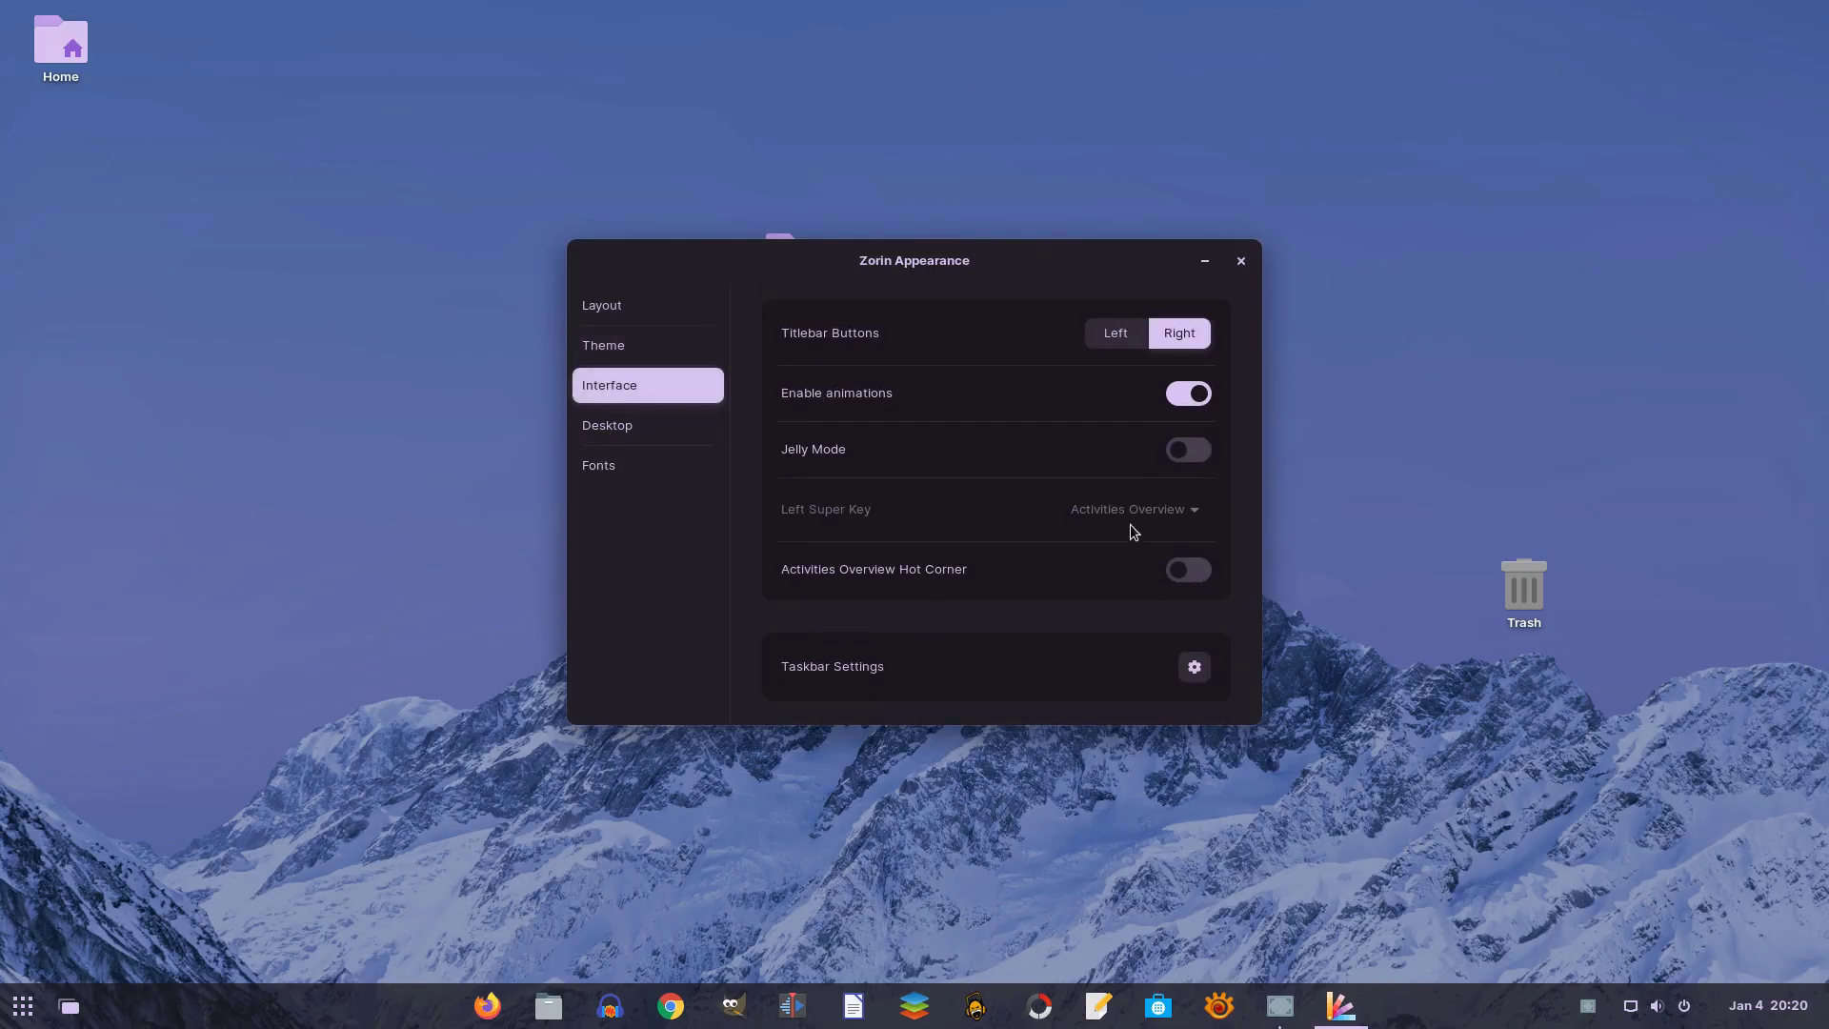
pyautogui.moveTo(1041, 297); pyautogui.dragTo(1049, 203)
pyautogui.click(1211, 167)
pyautogui.click(1341, 1005)
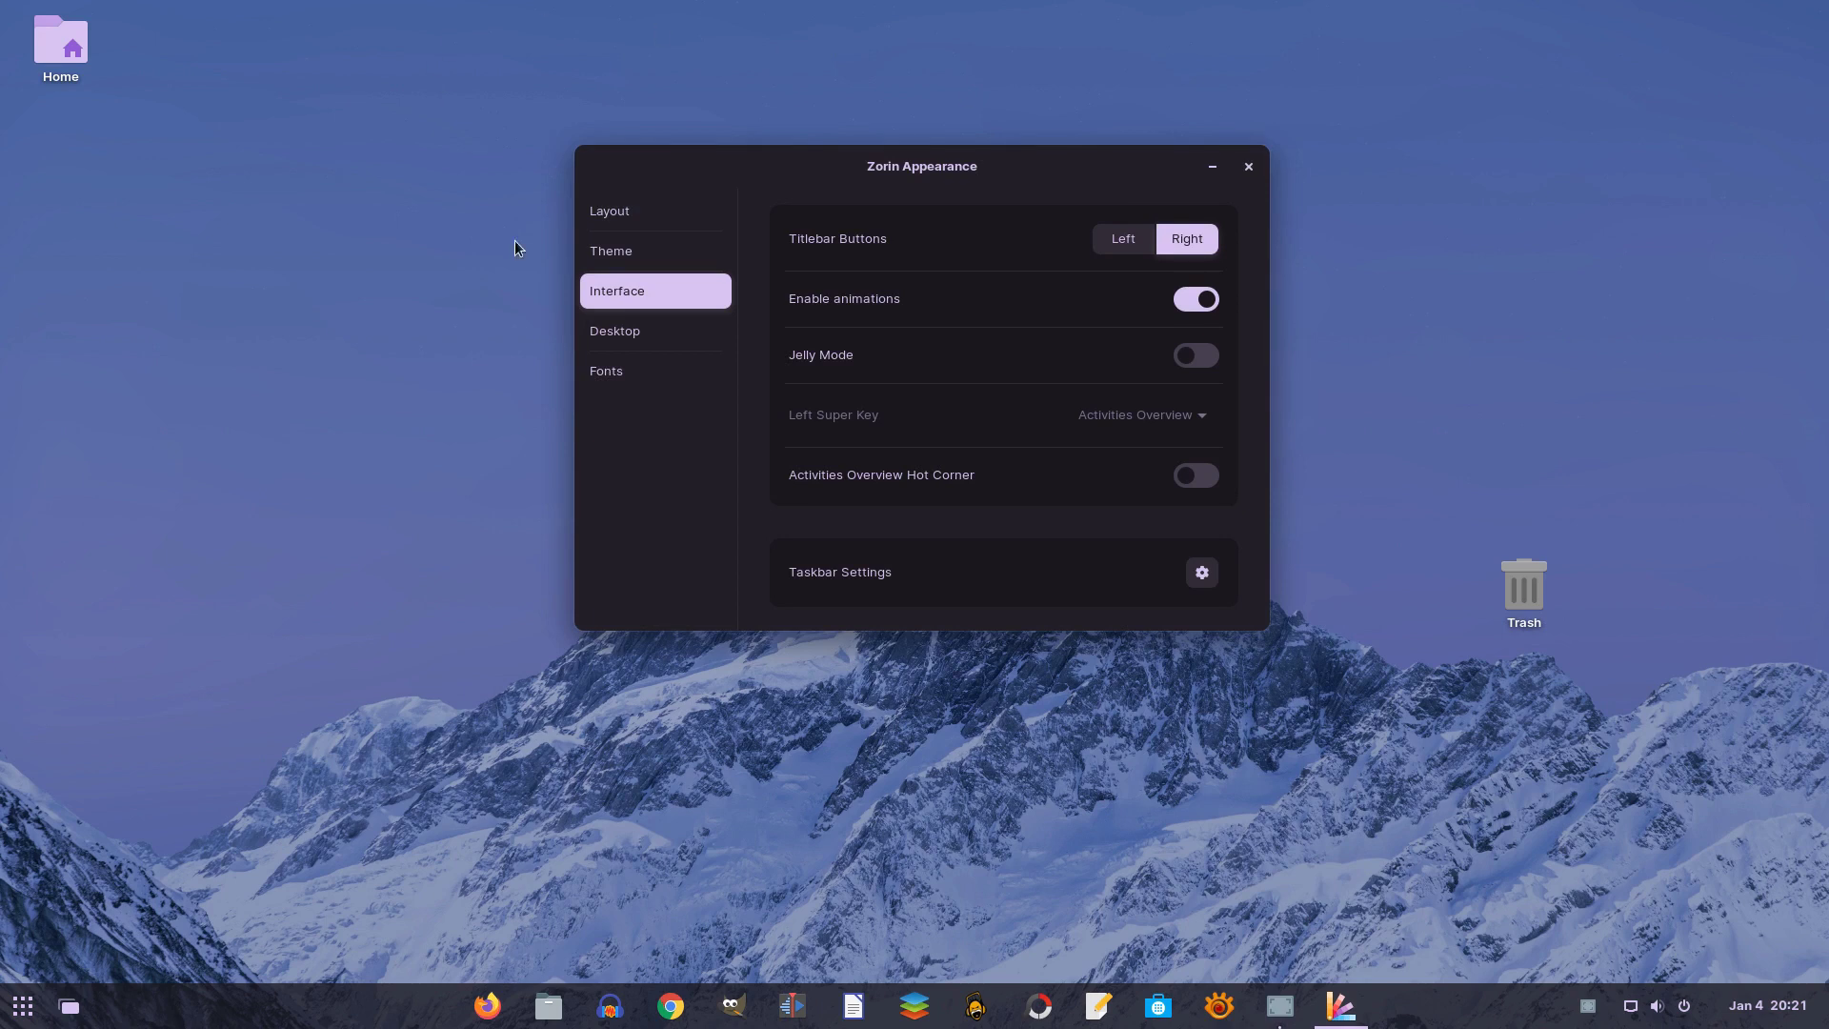
pyautogui.click(614, 332)
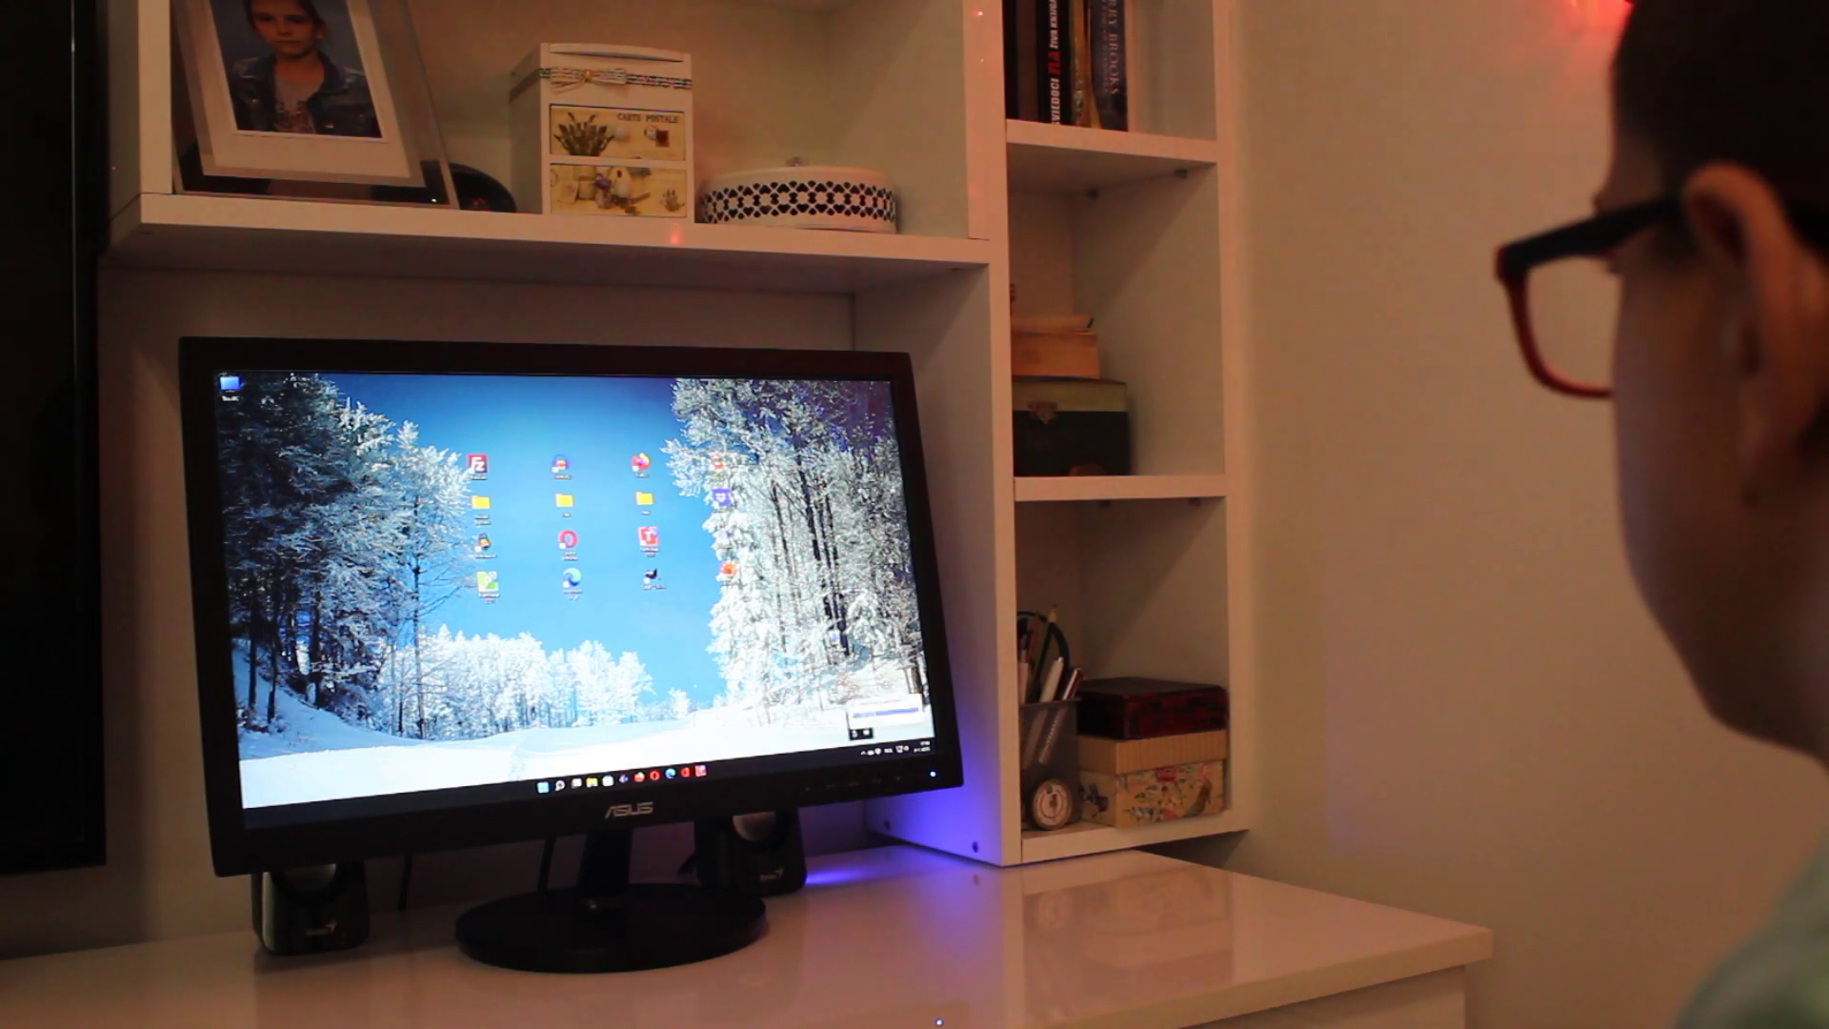
# Eject UDISK (F:) via its right-click menu and the Safely Remove Hardware tray icon.
pyautogui.click(883, 708)
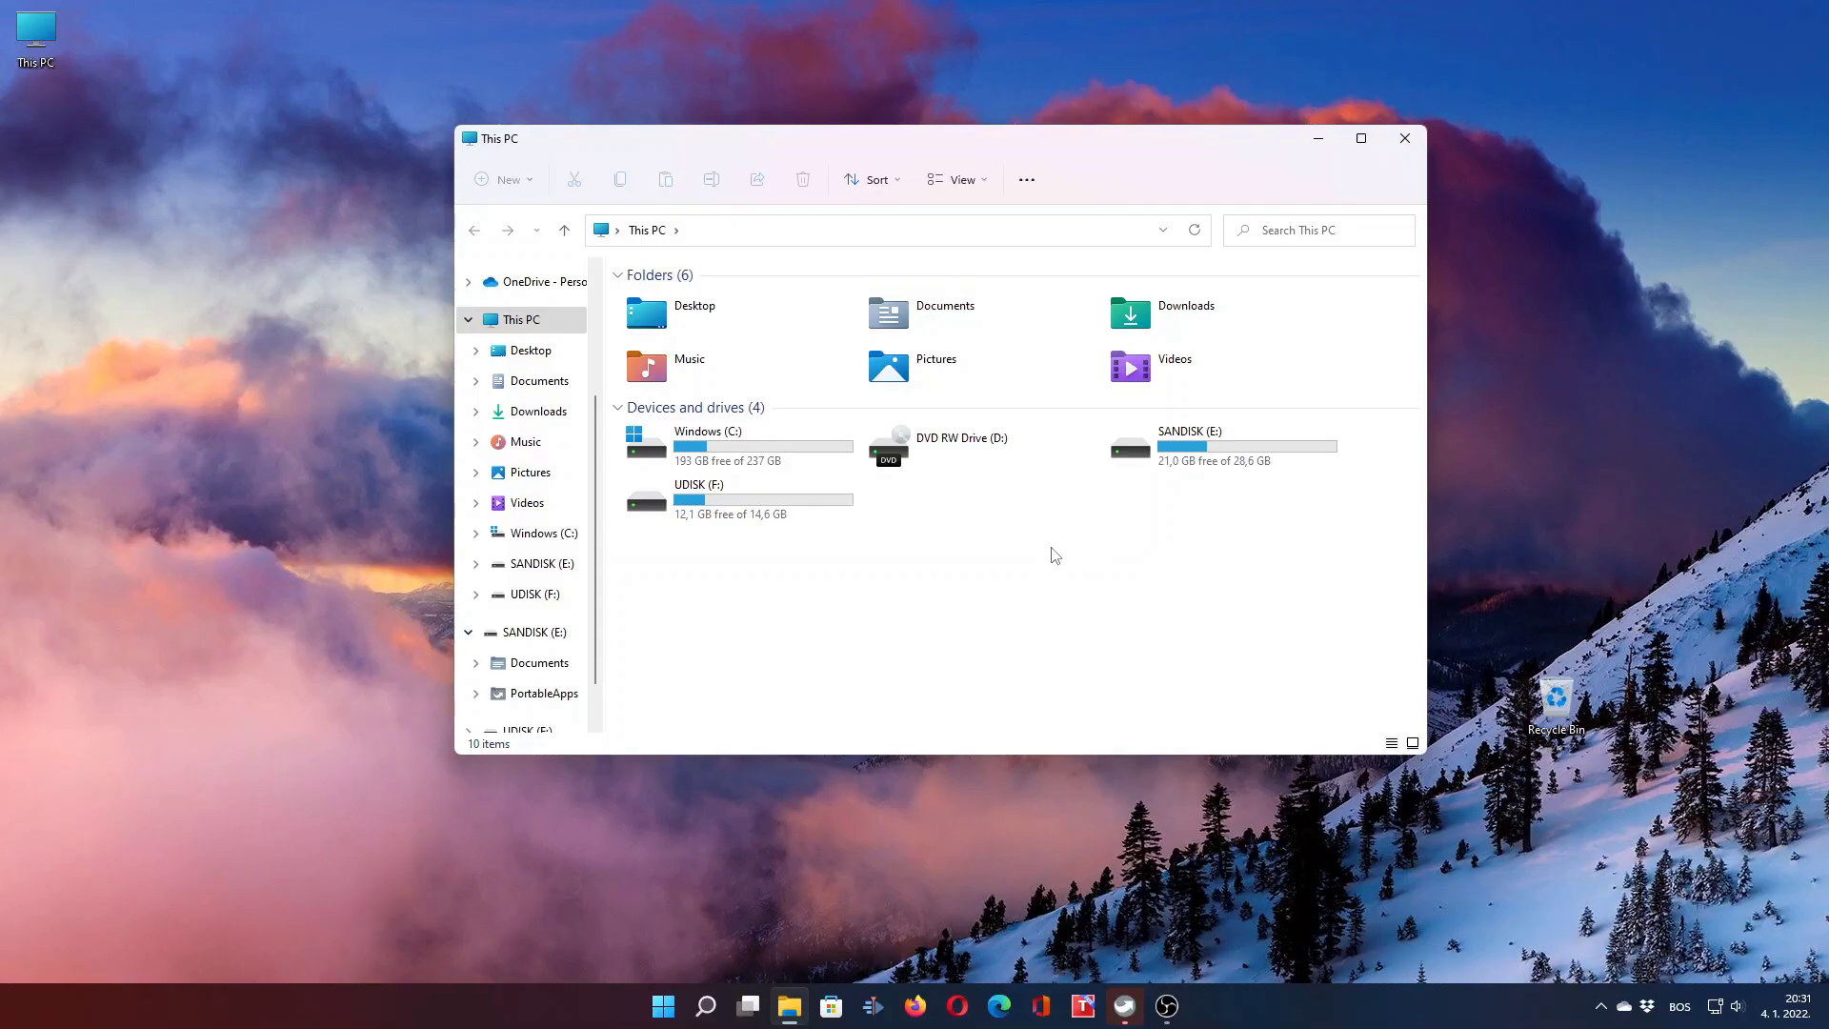
pyautogui.click(765, 502)
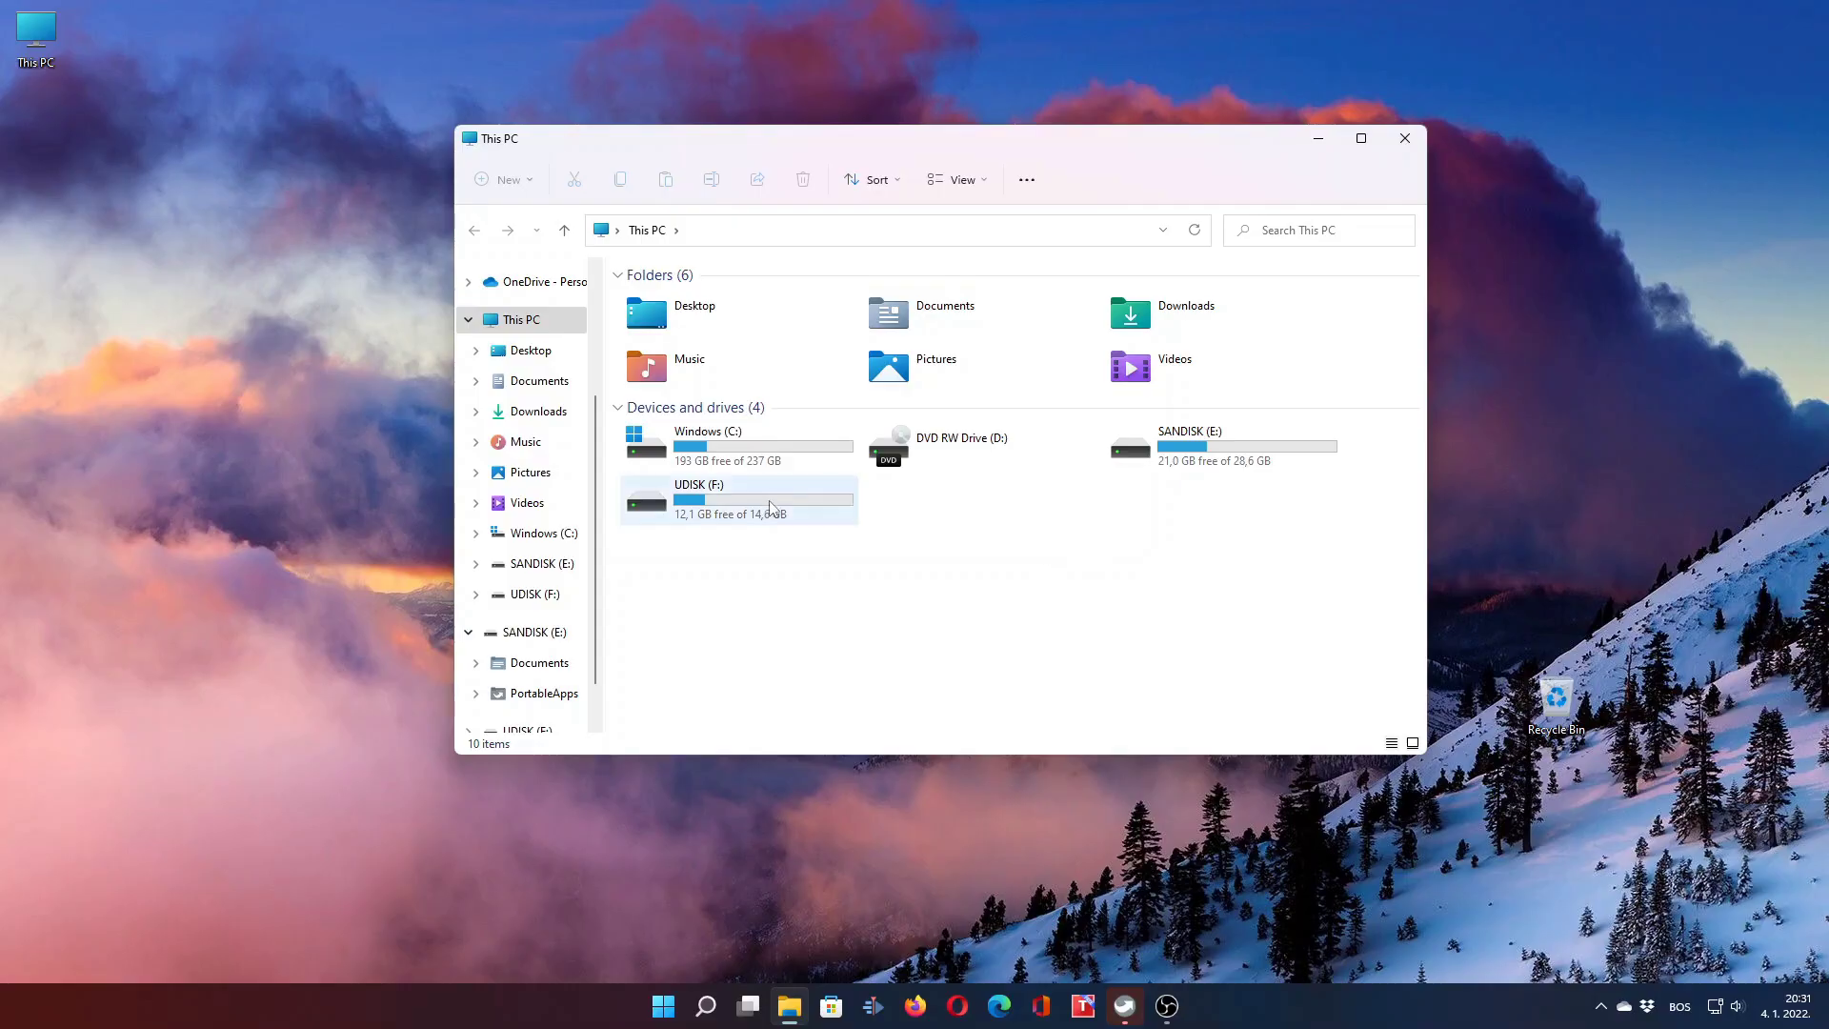
pyautogui.rightClick(763, 502)
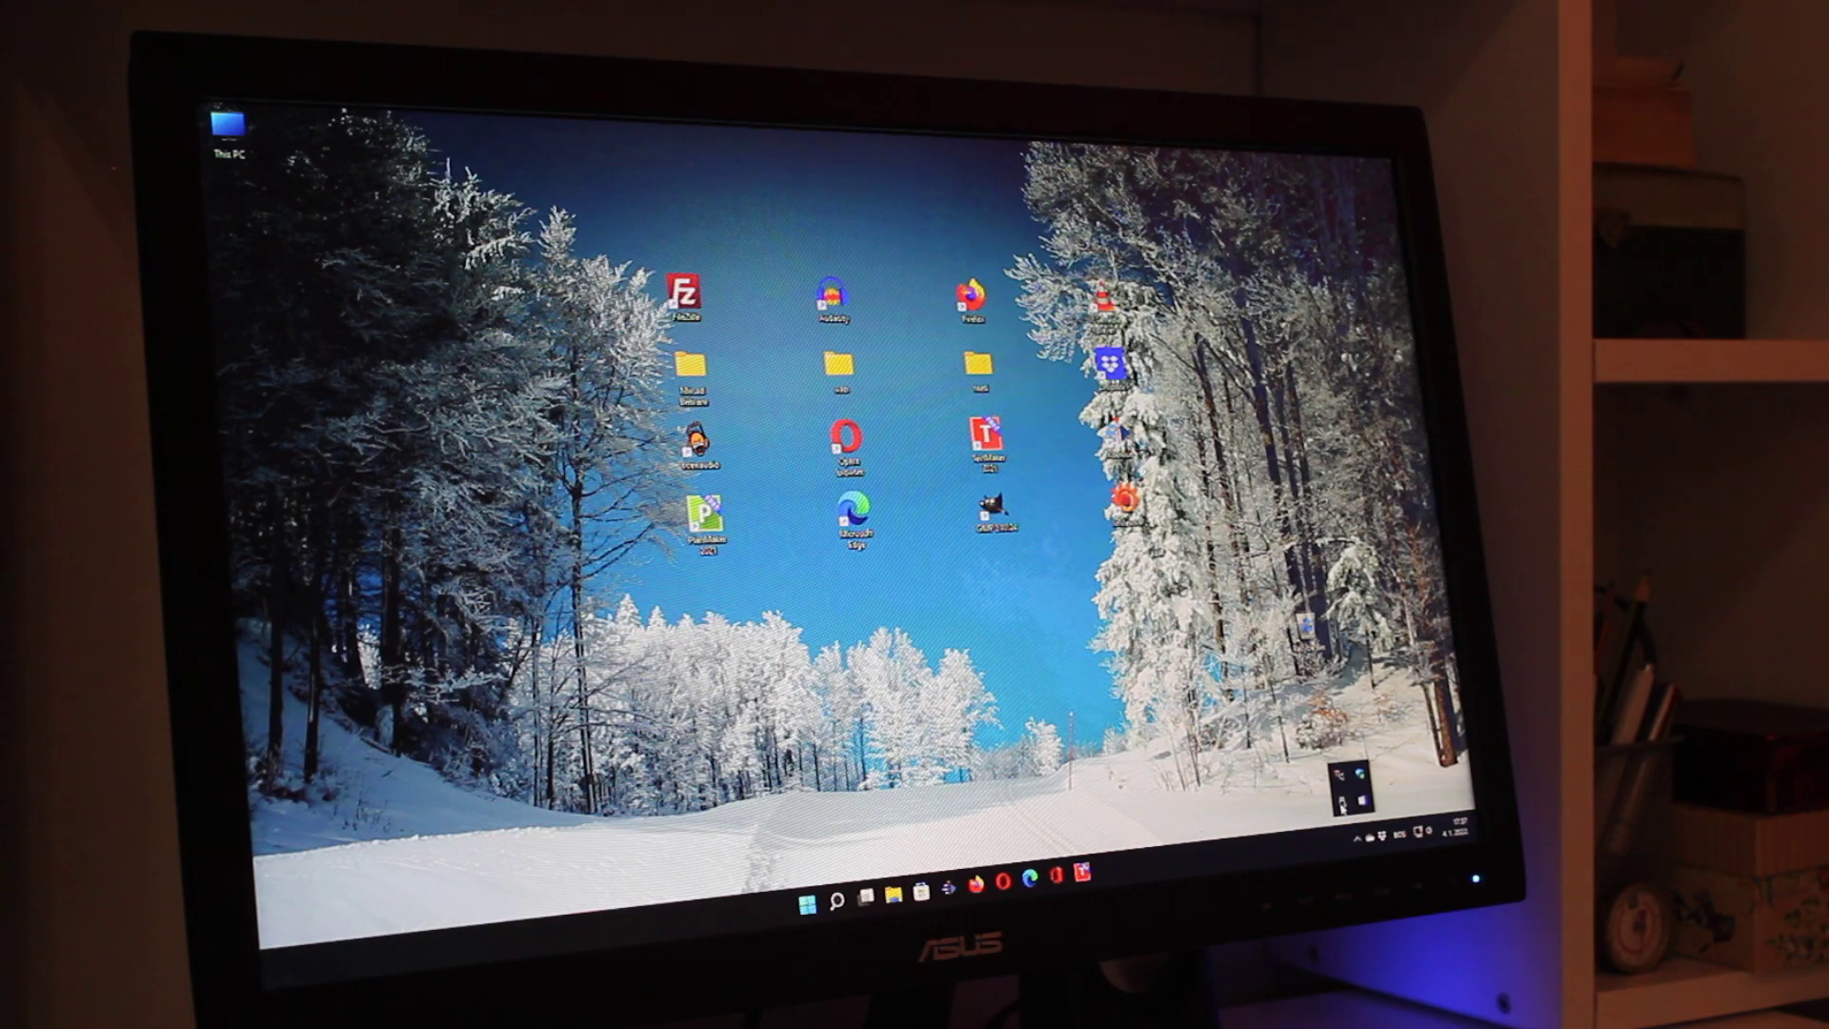
pyautogui.click(1342, 803)
pyautogui.click(1351, 777)
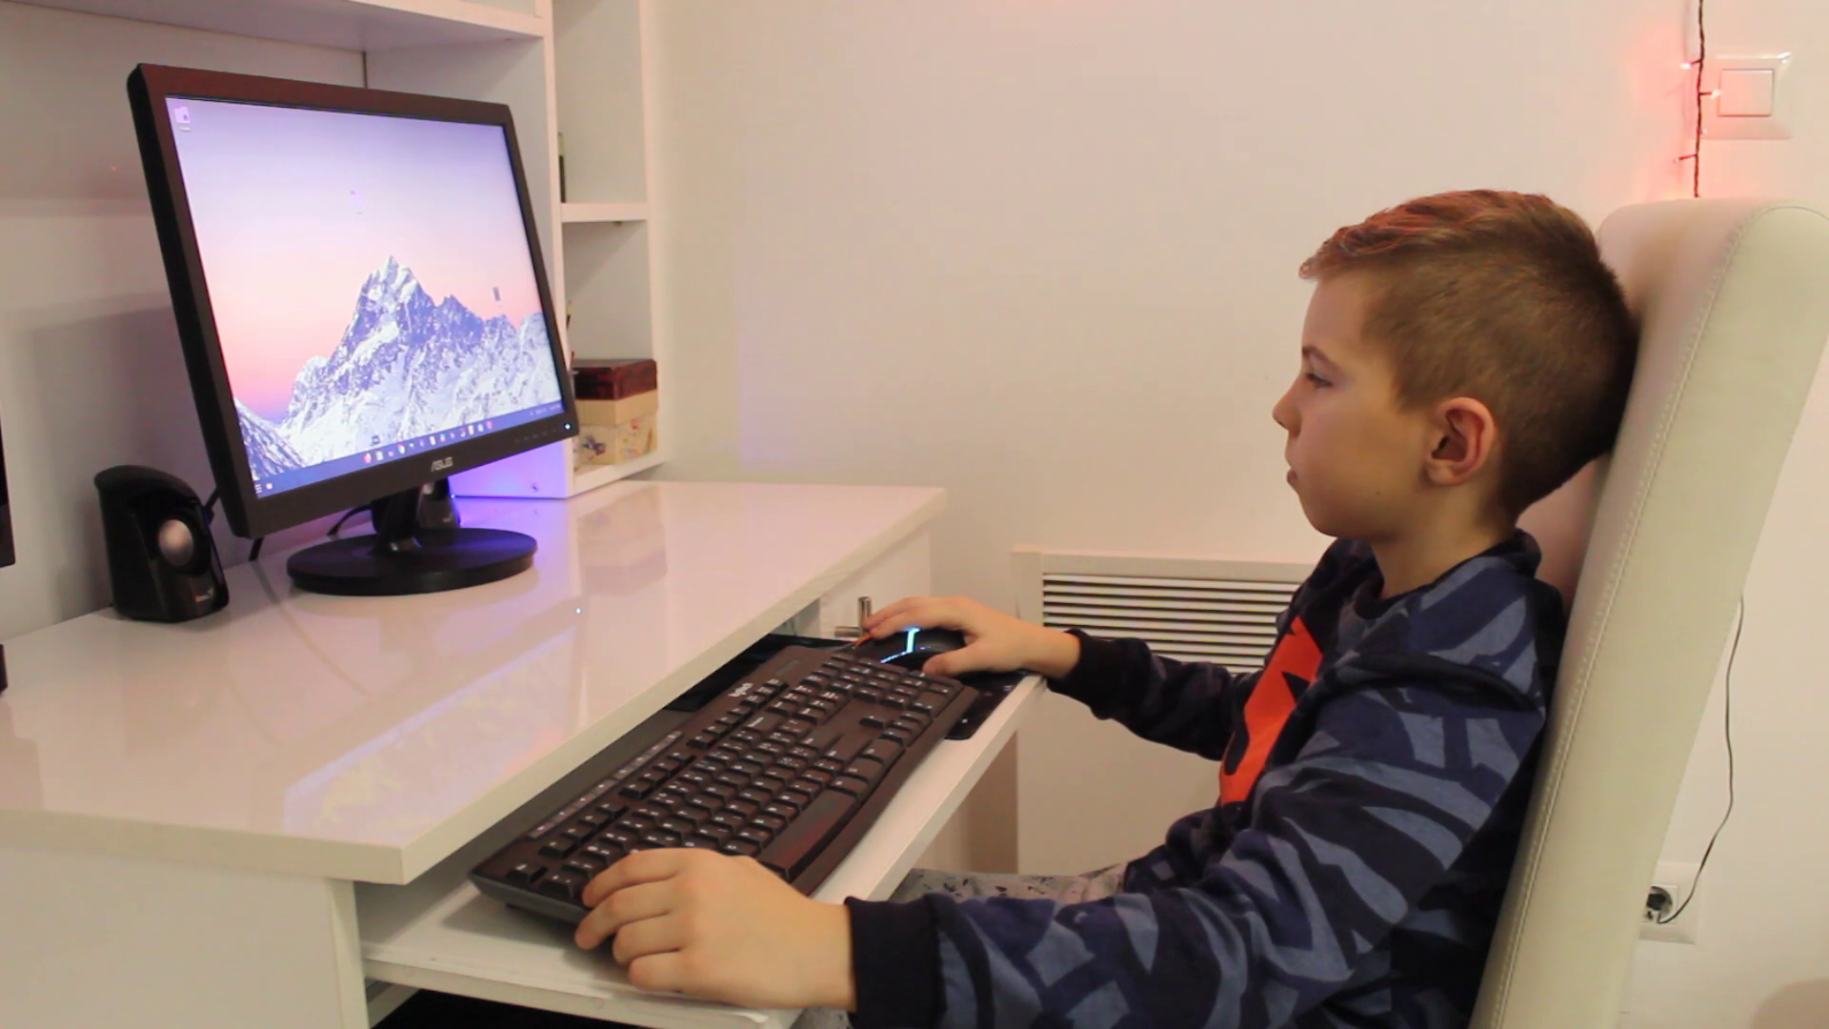
# Open the file manager, eject the USB drive from the top-panel tray, and dismiss the popup.
pyautogui.press('super+e')
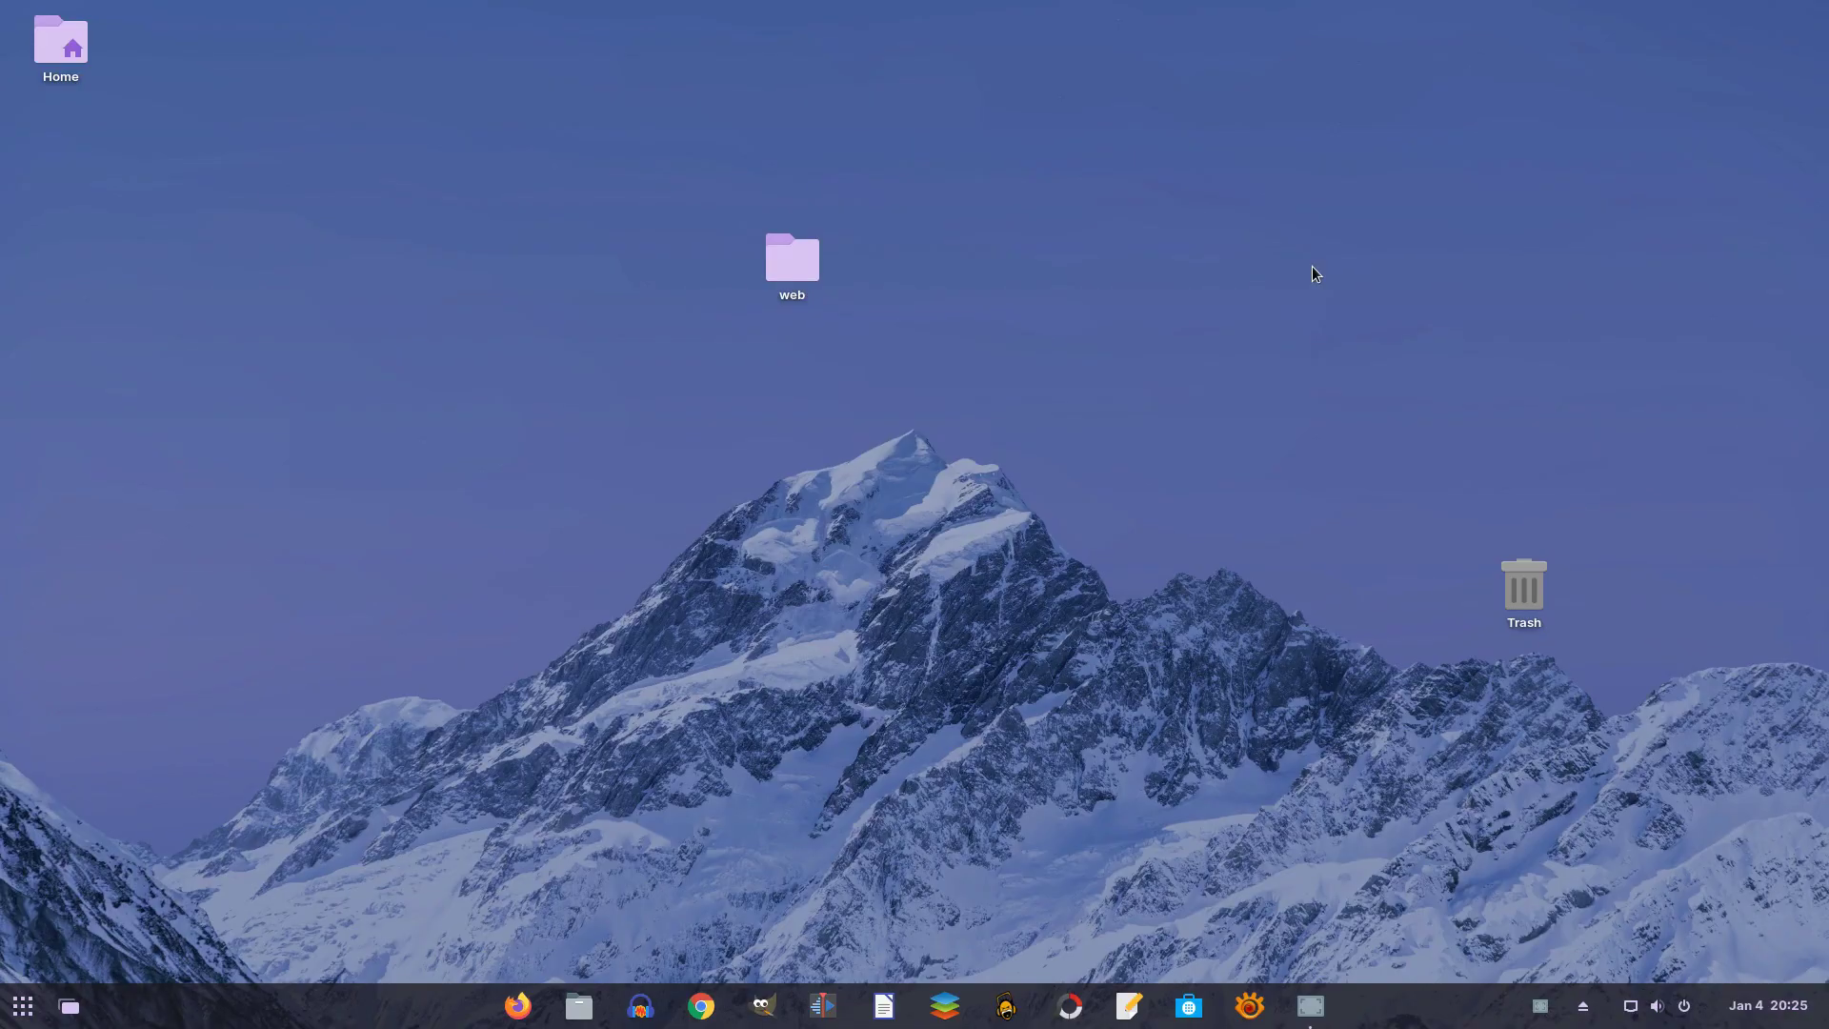
pyautogui.click(1583, 1008)
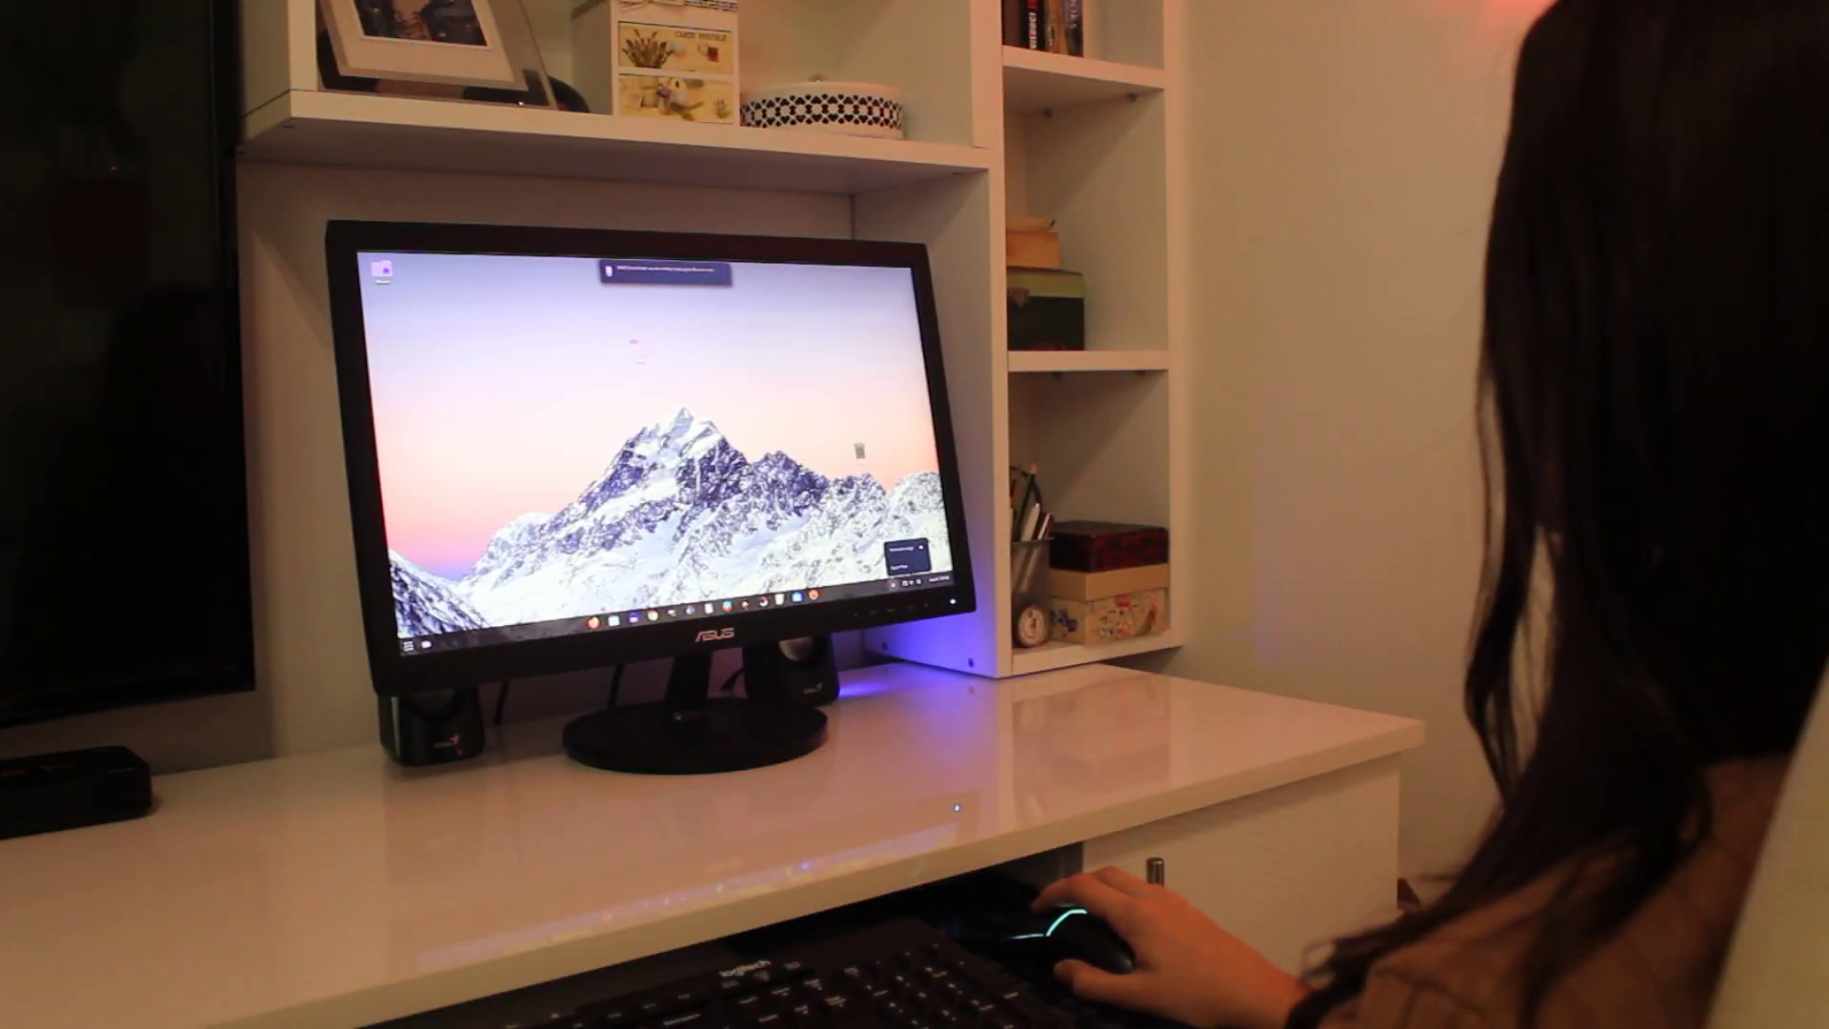
pyautogui.press('Escape')
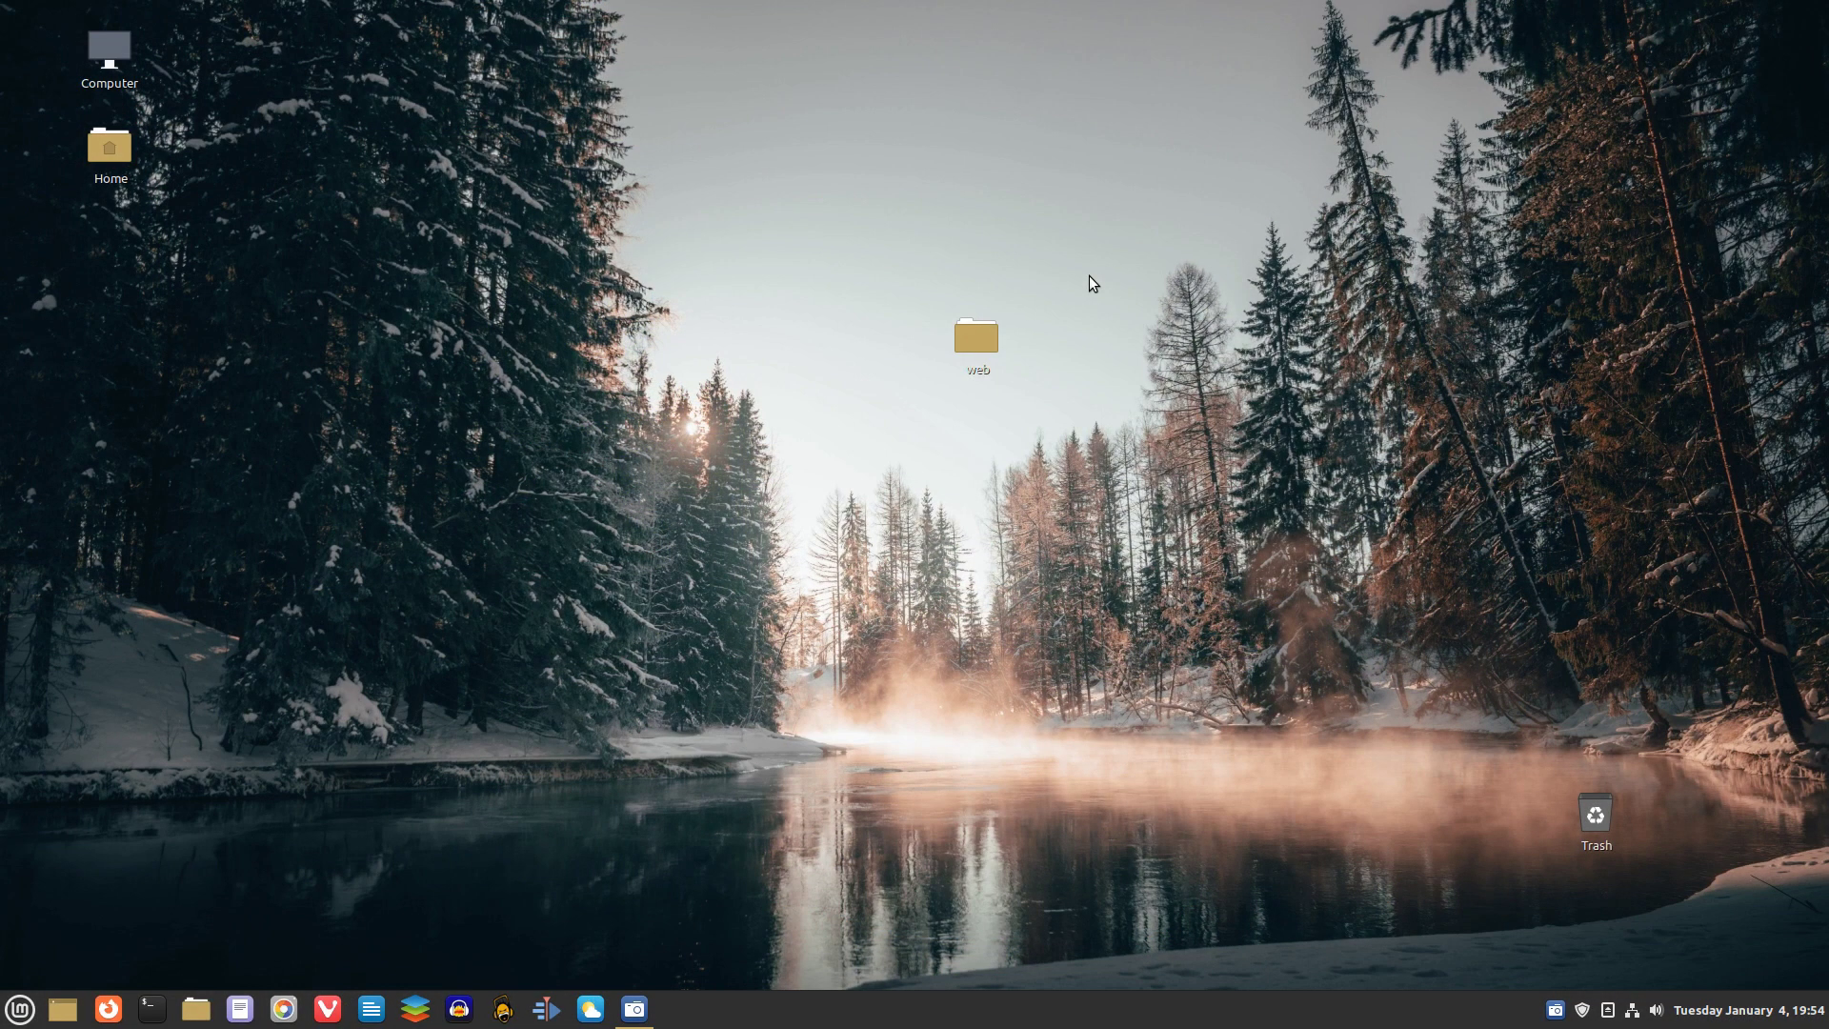
# Search the menu for 'usb' to list USB Image Writer and USB Stick Formatter.
pyautogui.press('super')
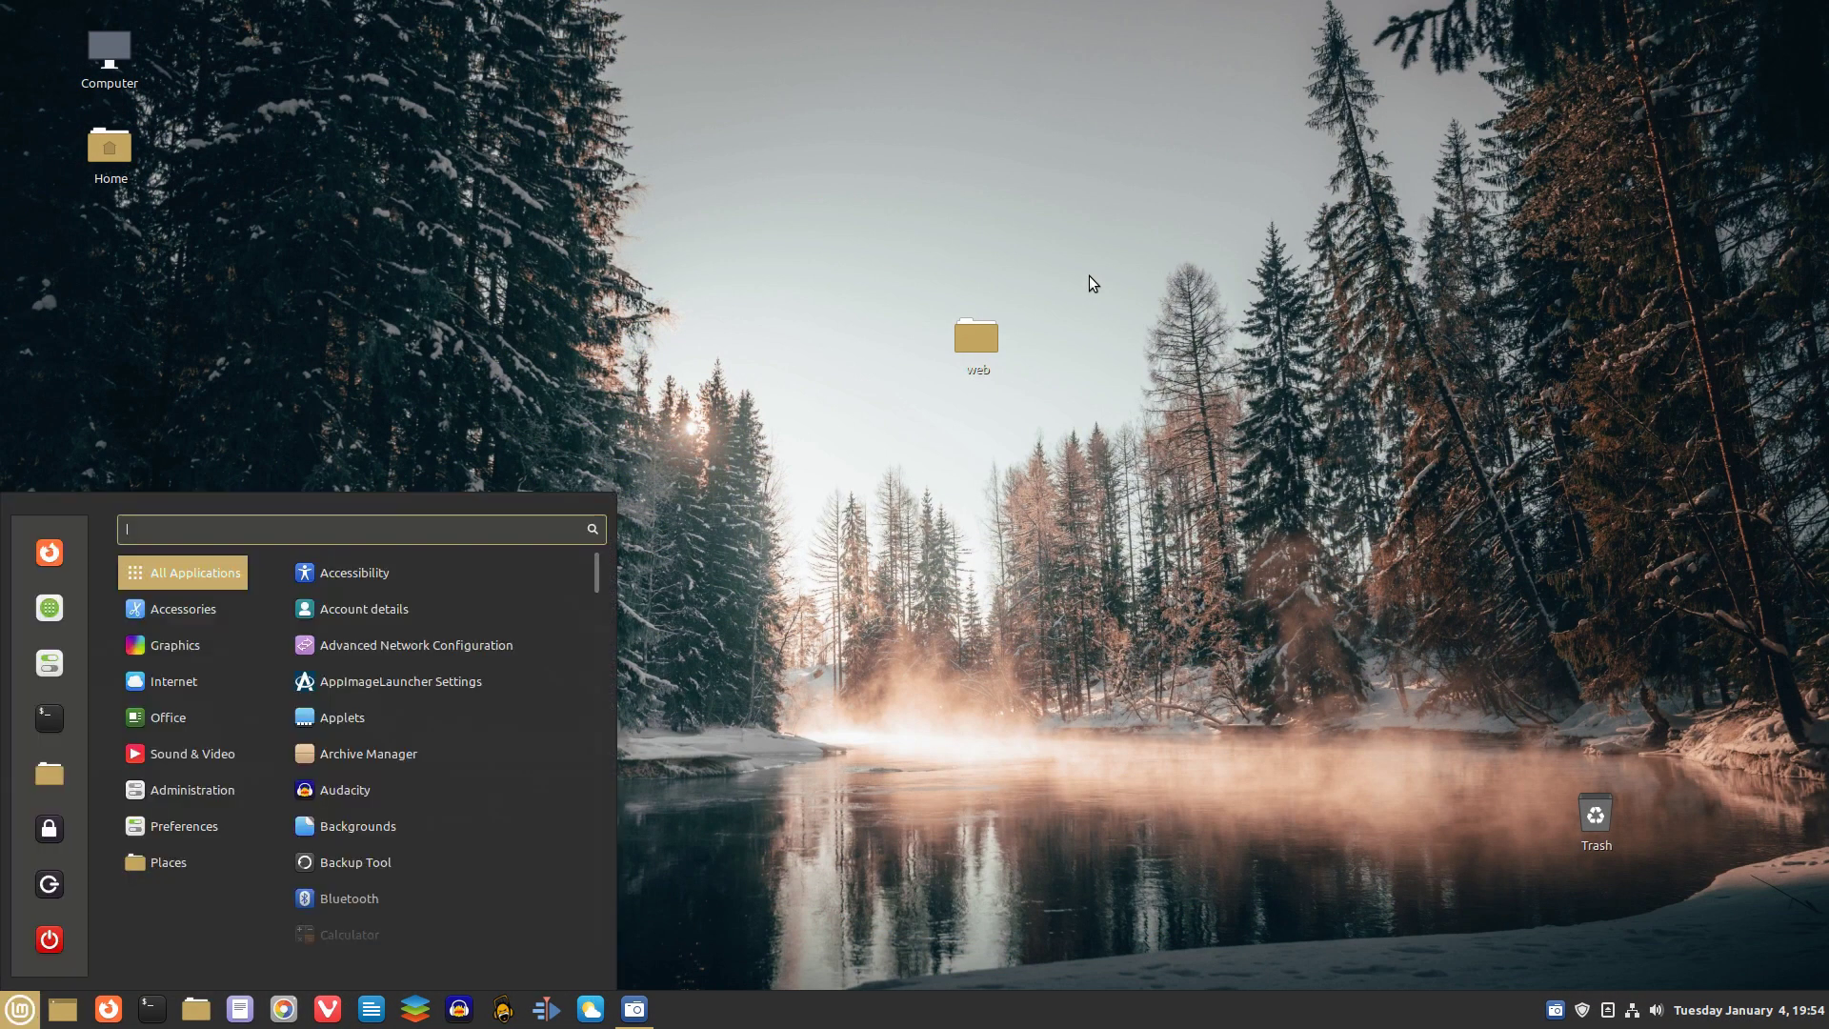
pyautogui.write('usb')
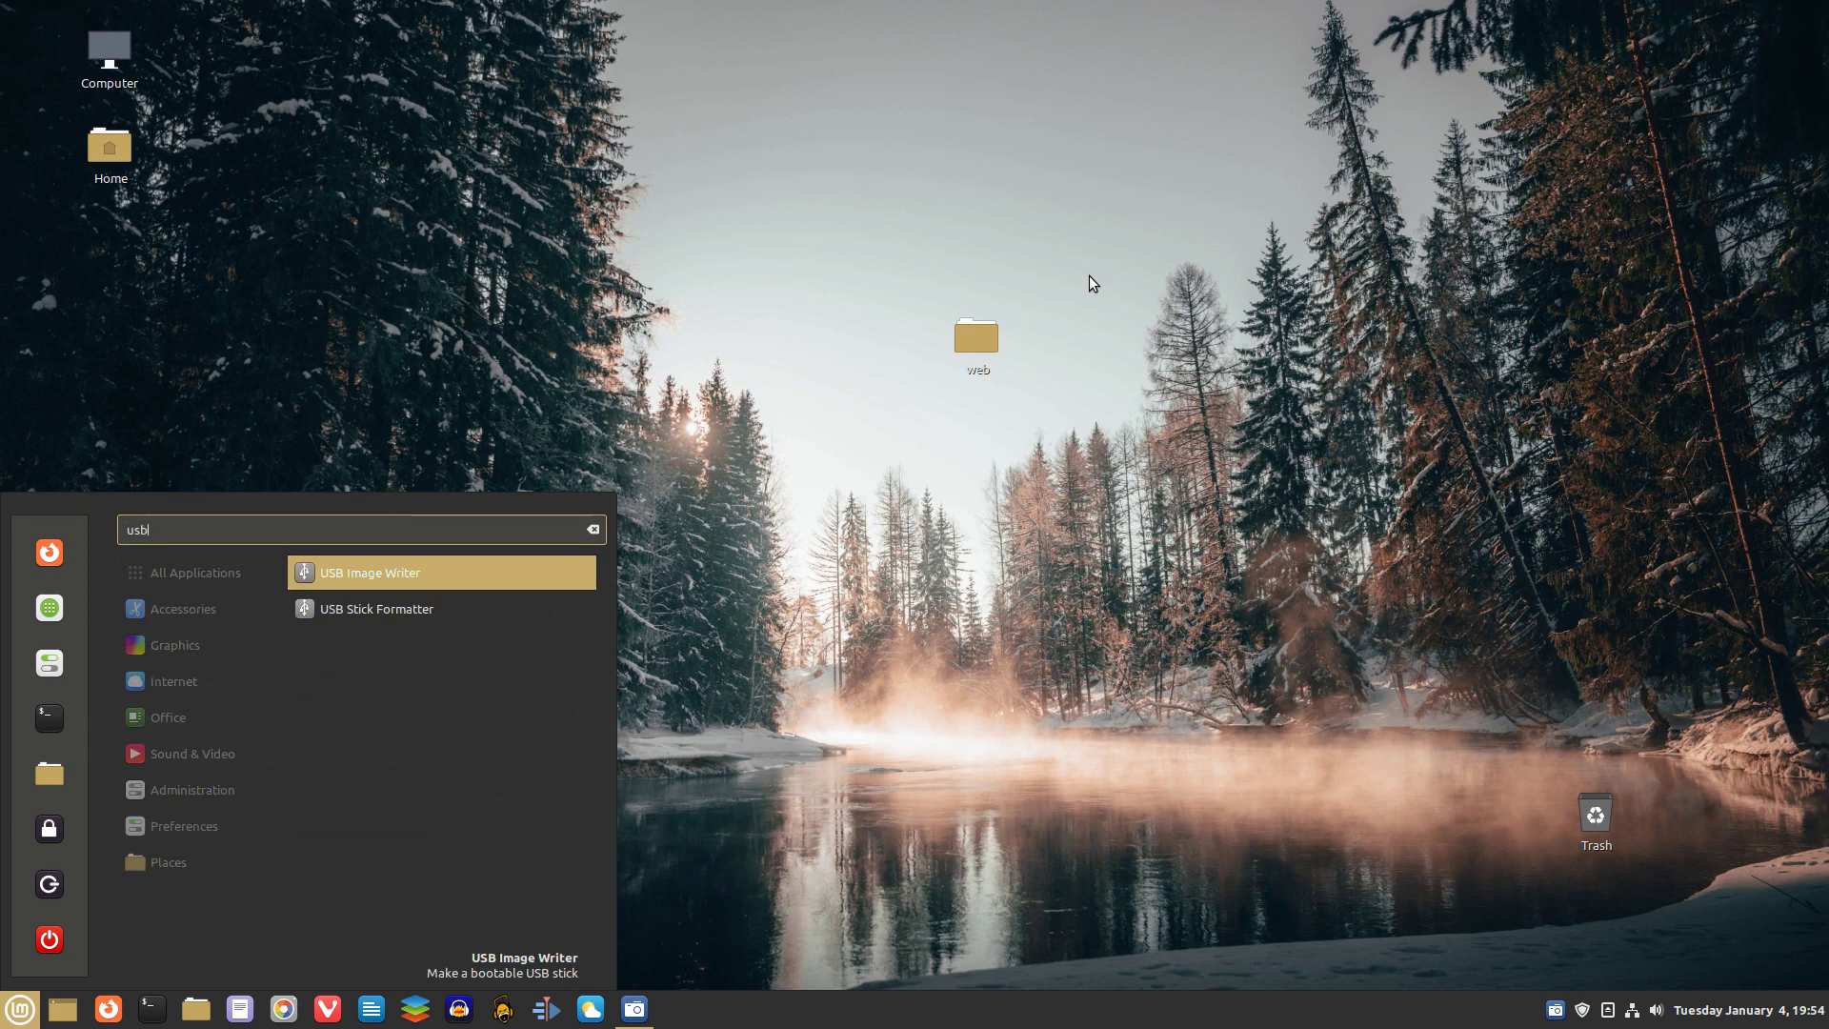